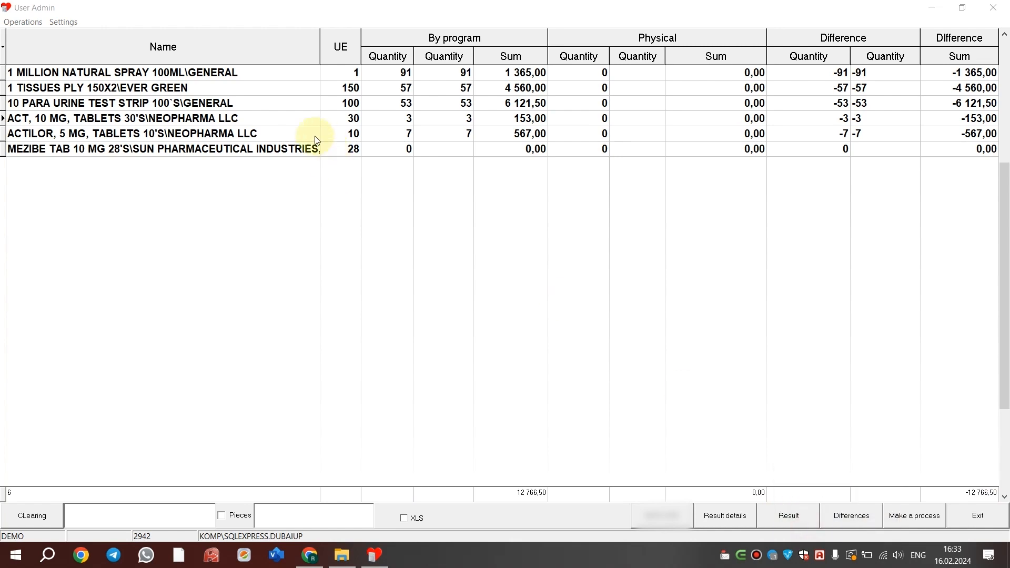
- Examine the program, physical and difference columns with their quantities and sums for the listed products
scroll(301, 307, "up", 1)
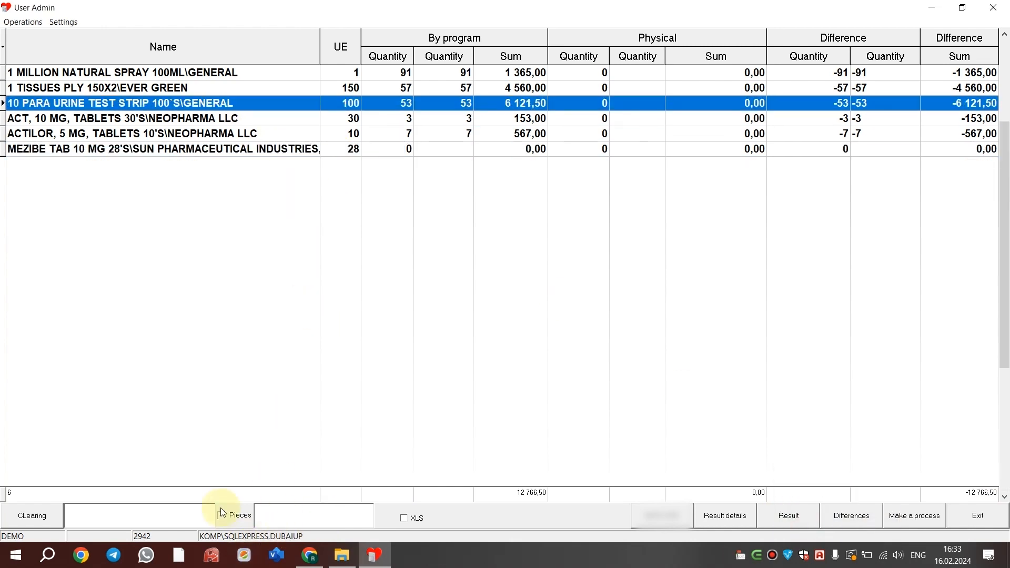
left_click(230, 522)
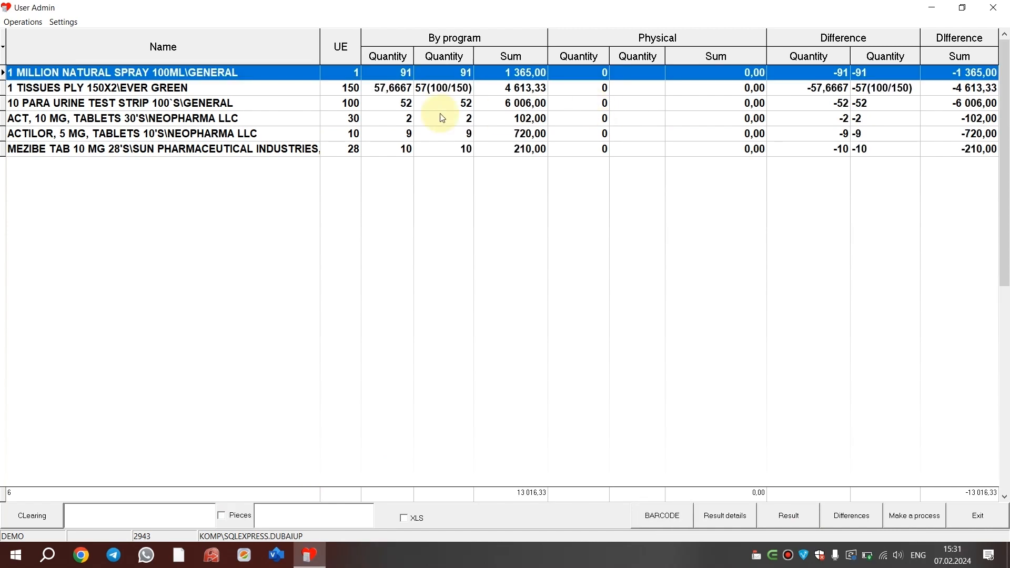
left_click(161, 103)
left_click(200, 71)
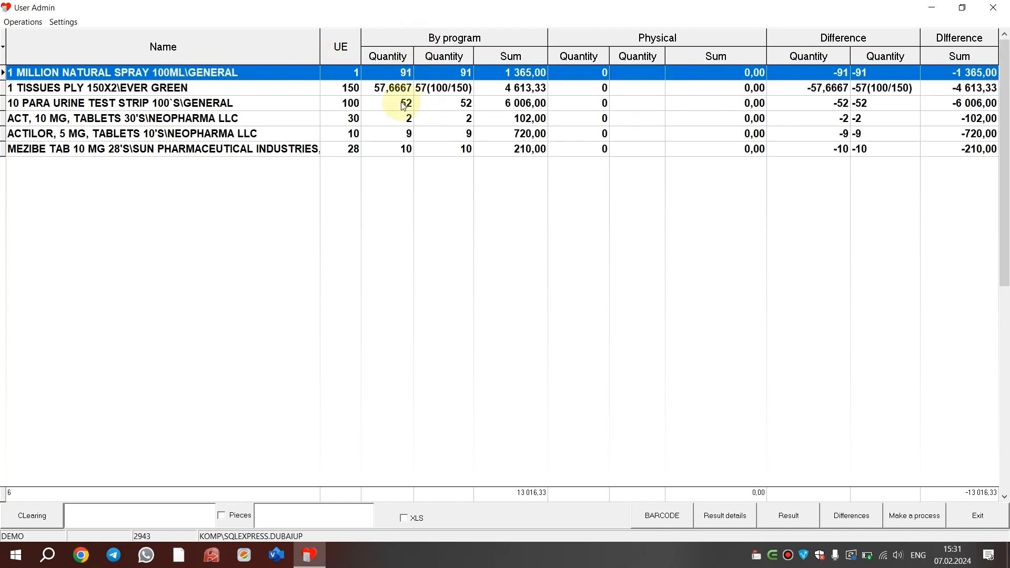
left_click(442, 89)
left_click(474, 73)
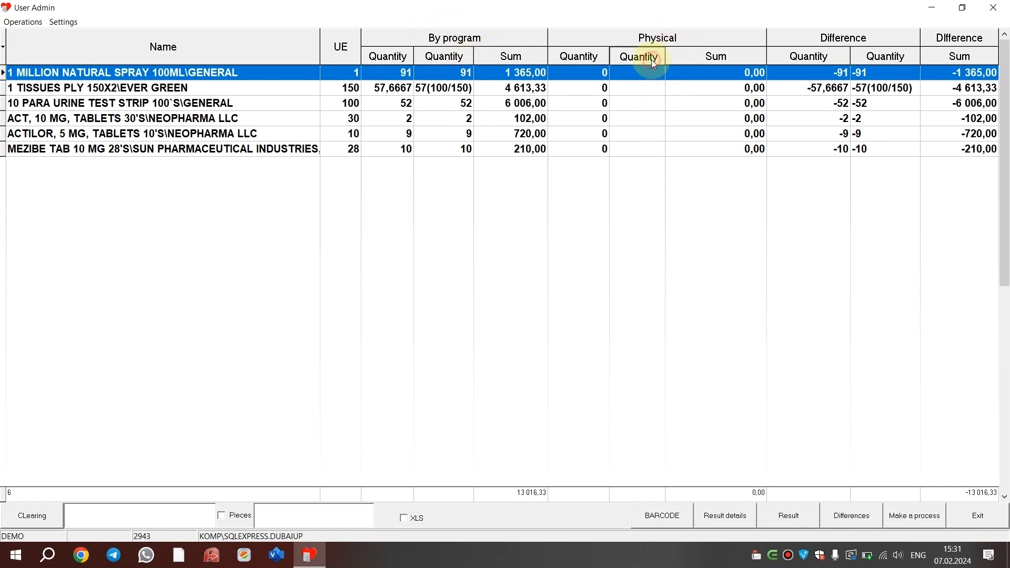
left_click(676, 87)
left_click(684, 75)
left_click(620, 104)
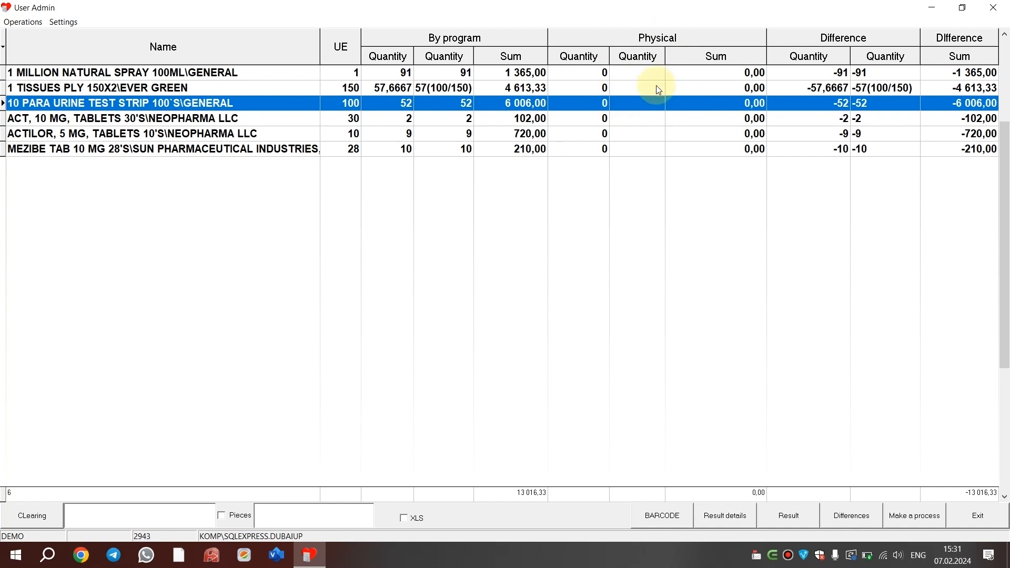
left_click(869, 76)
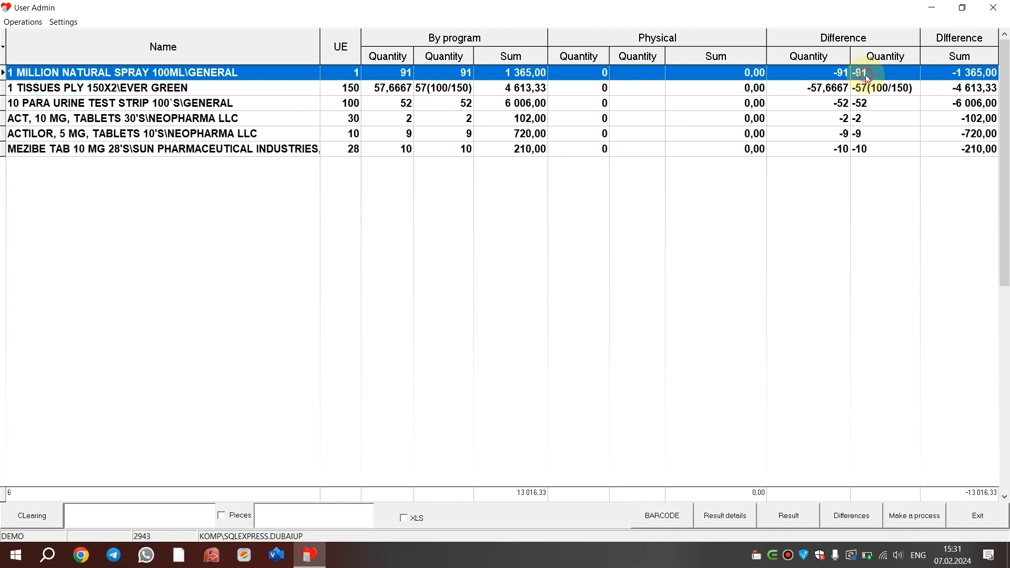
key("Down")
key("Up")
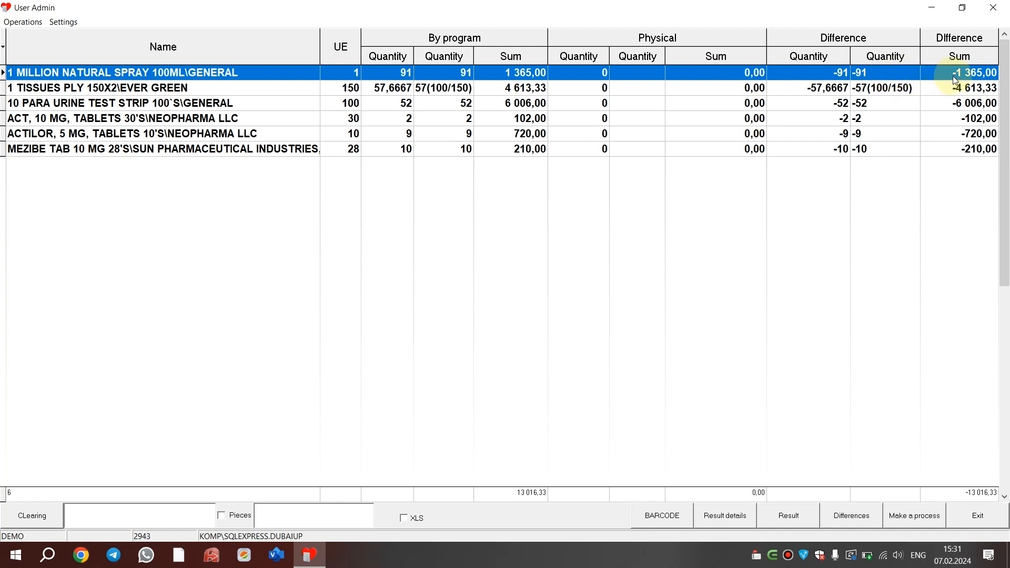
left_click(389, 89)
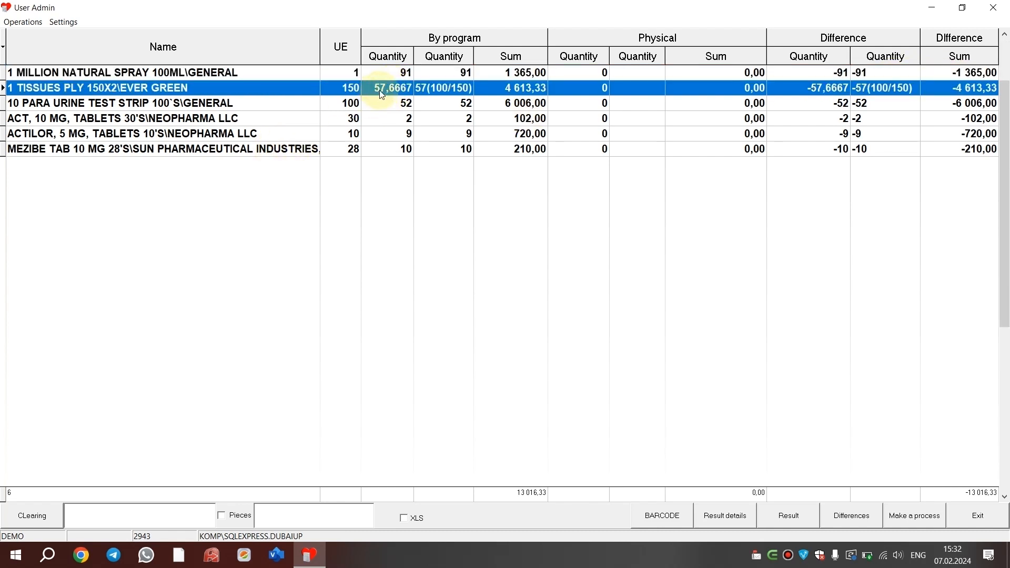
left_click(460, 104)
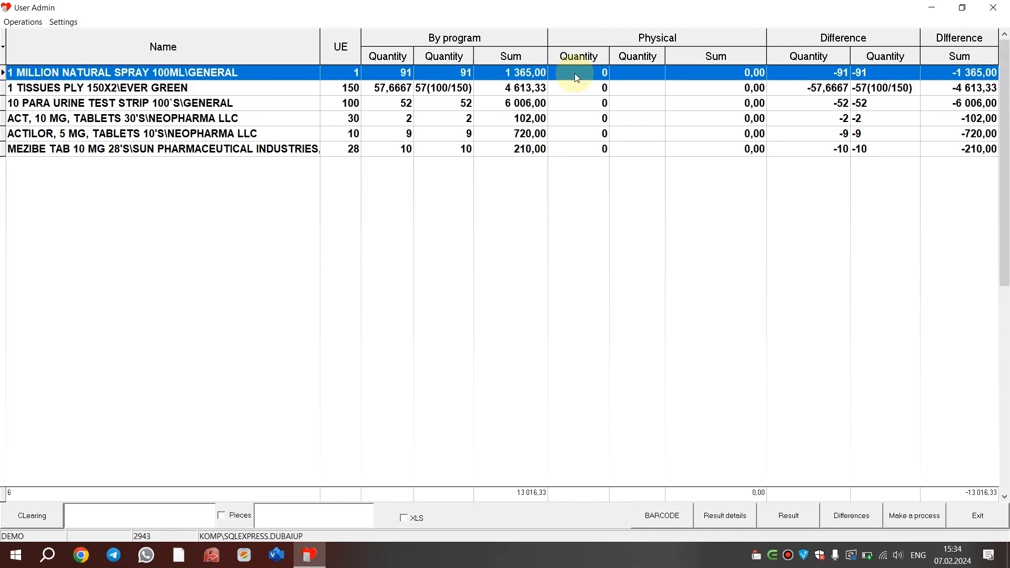
- Record a physical quantity of 2 for 1 MILLION NATURAL SPRAY 100ML
right_click(577, 78)
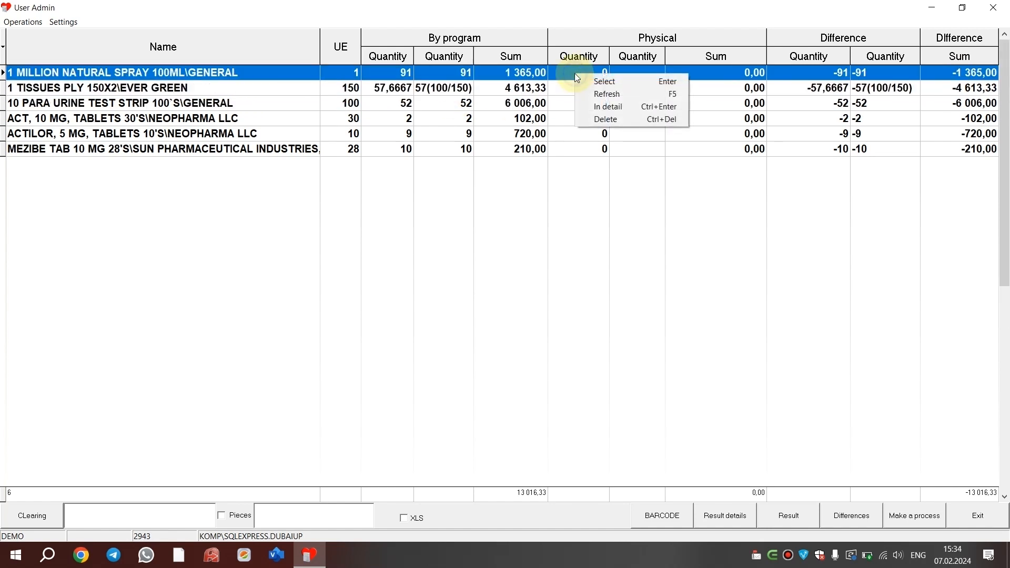
left_click(605, 82)
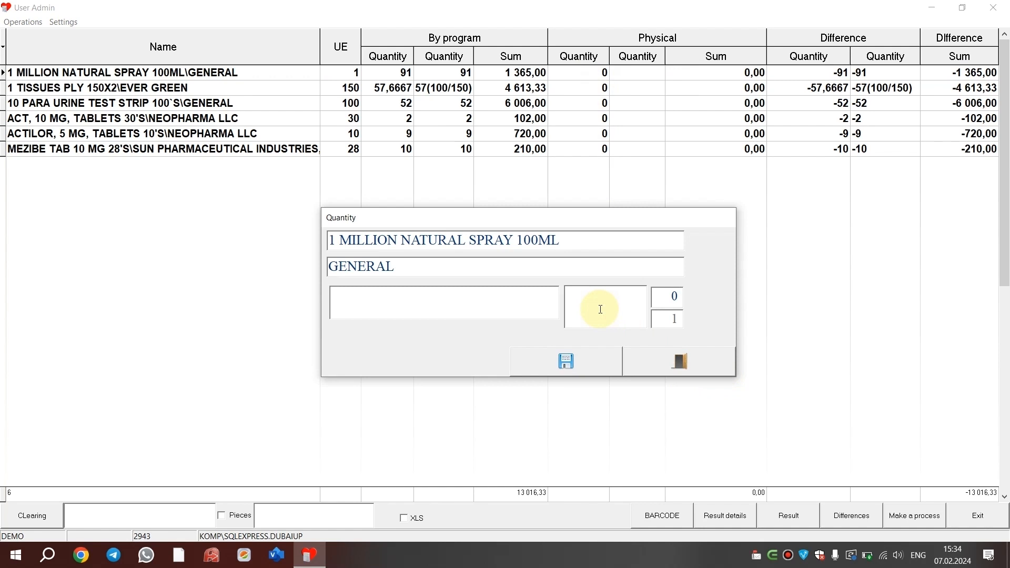
type("2")
key("Return")
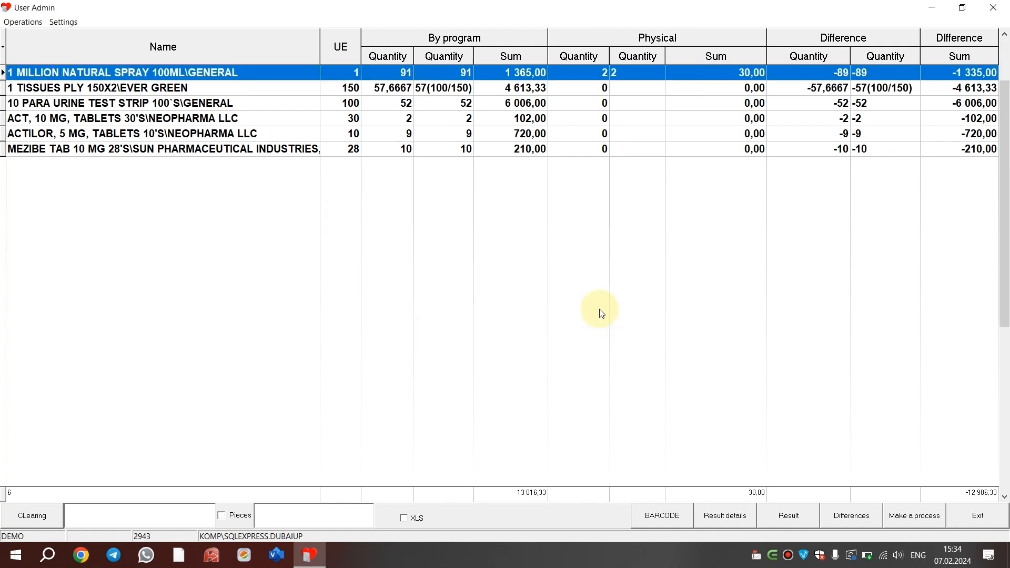
- Record a physical quantity of 1 pack and 100 pieces for 1 TISSUES PLY 150X2
key("Down")
key("Return")
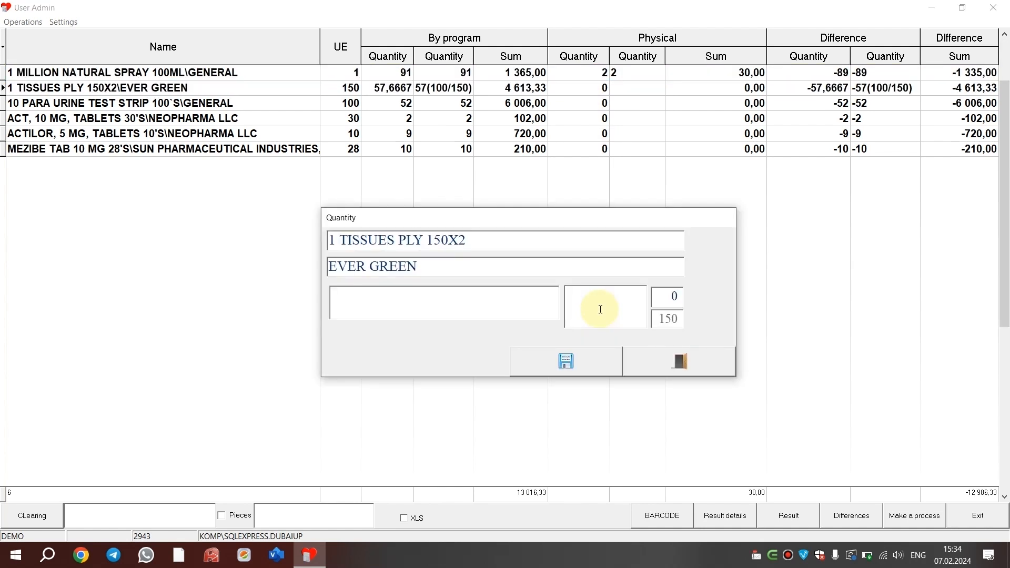
type("1")
key("Return")
type("100")
key("Return")
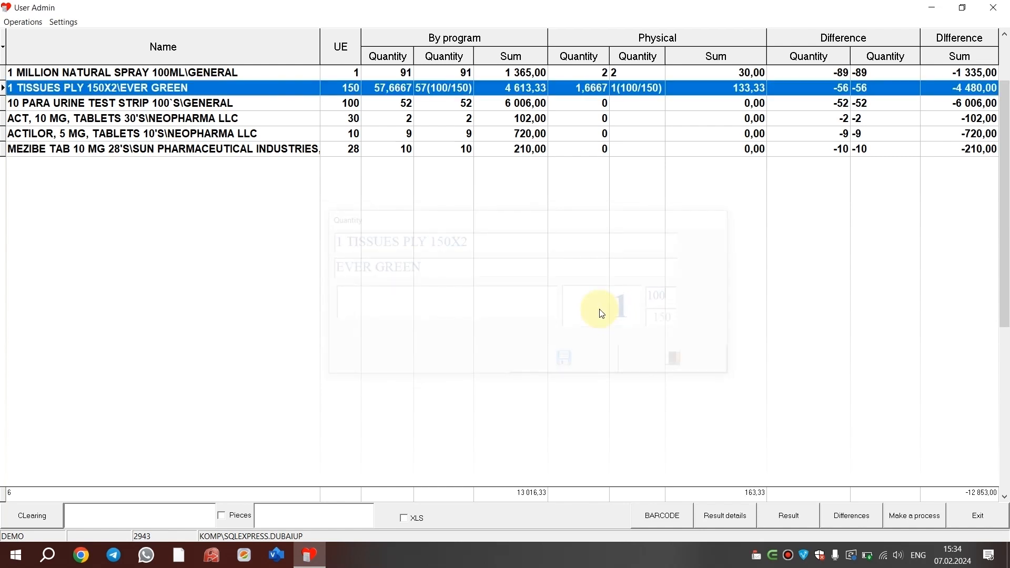
double_click(603, 105)
type("52")
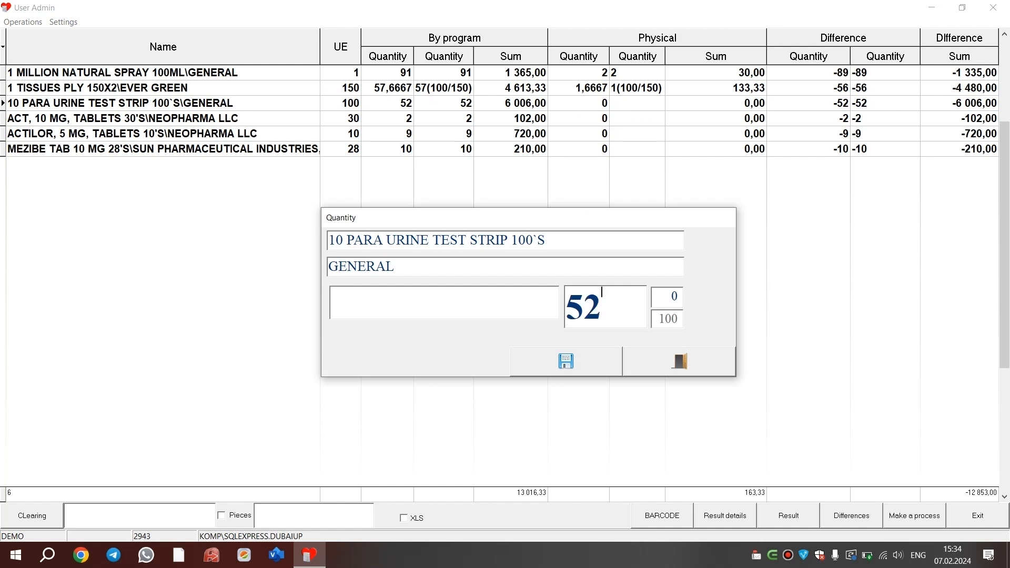
left_click(684, 363)
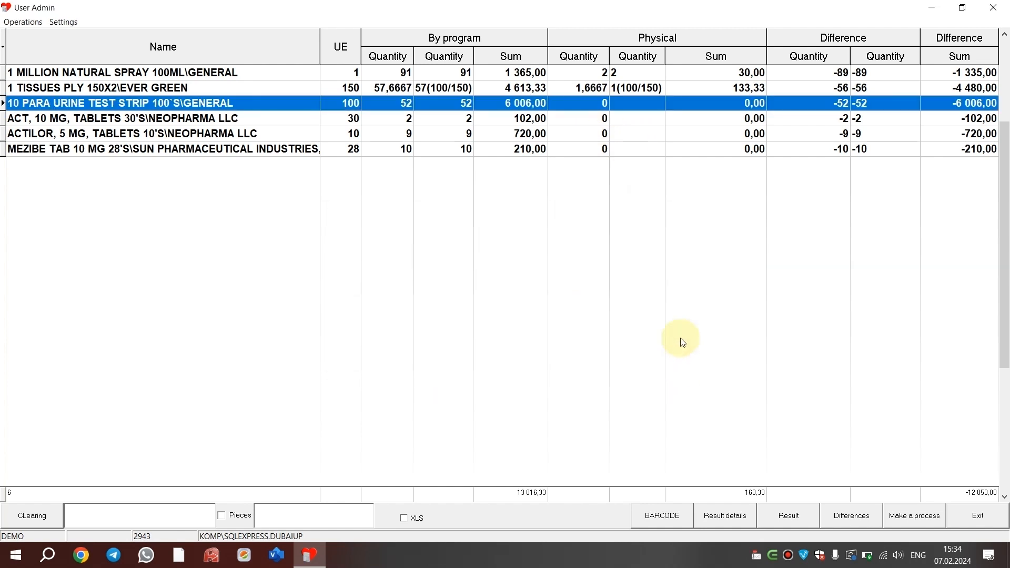
- Record the physical stock of 10 PARA URINE TEST STRIP 100`S in two entries, first 20 and then another 32
double_click(593, 107)
type("20")
key("Return")
double_click(593, 106)
type("32")
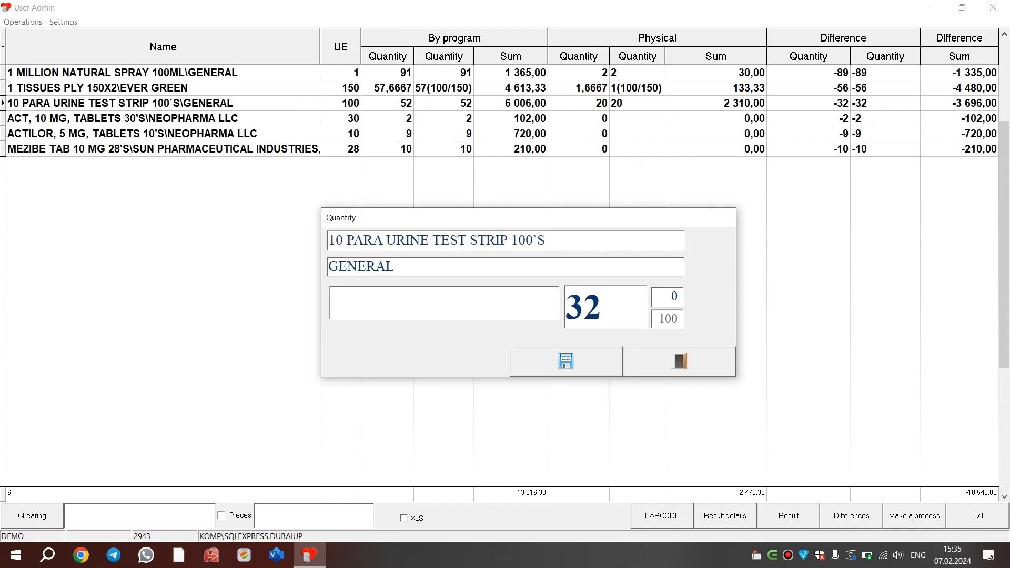
key("Return")
- Refresh the inventory list from the row of ACT, 10 MG, TABLETS 30'S
left_click(592, 117)
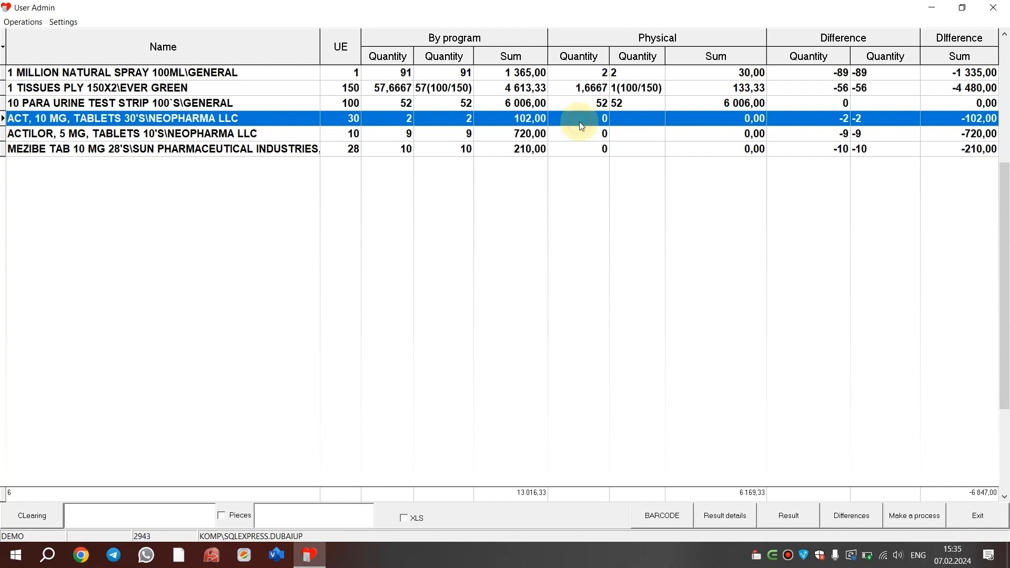
right_click(579, 118)
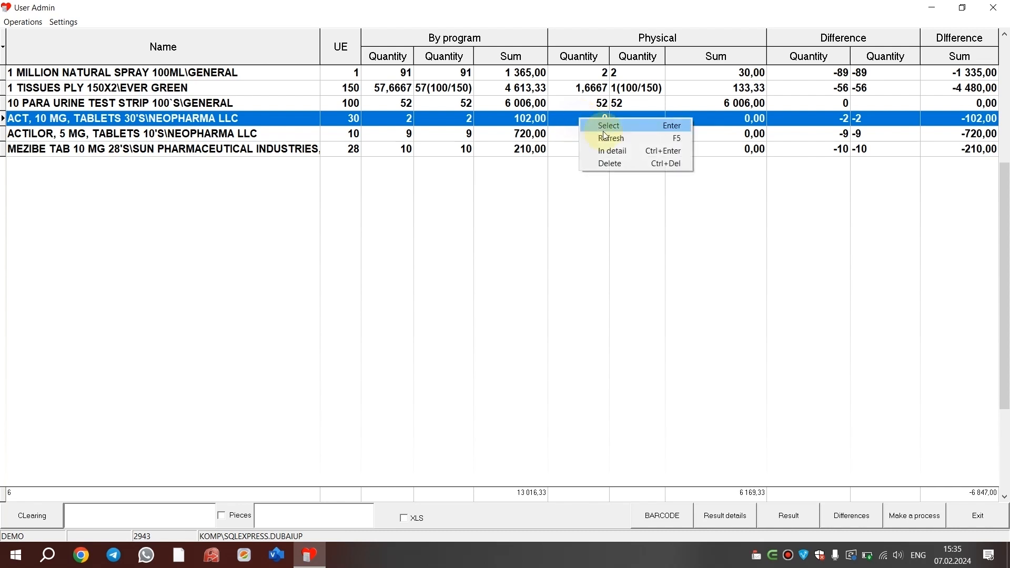
left_click(633, 138)
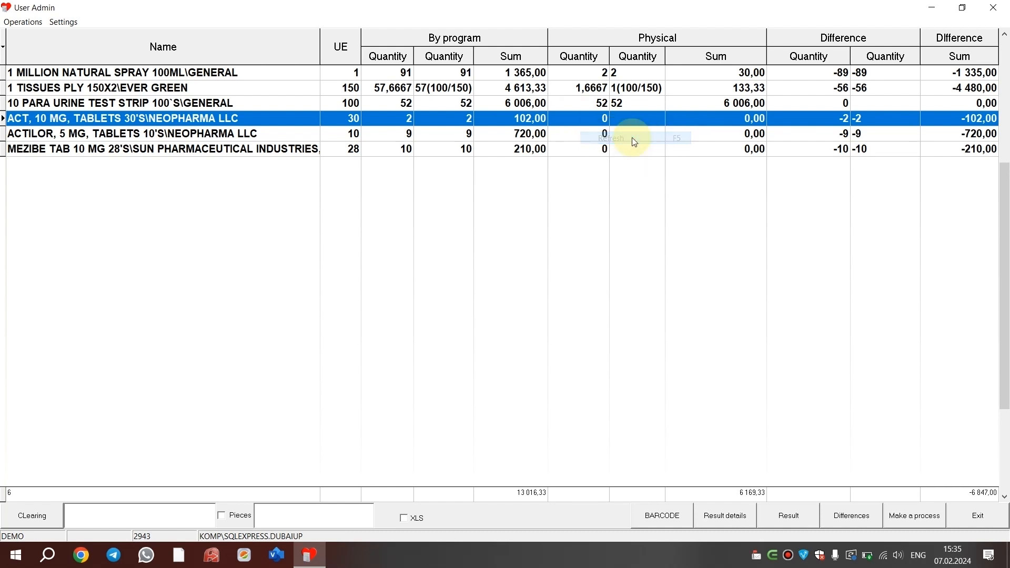
- Record a physical quantity of 2 for ACT, 10 MG, TABLETS 30'S in its detailed view and close that view
right_click(598, 124)
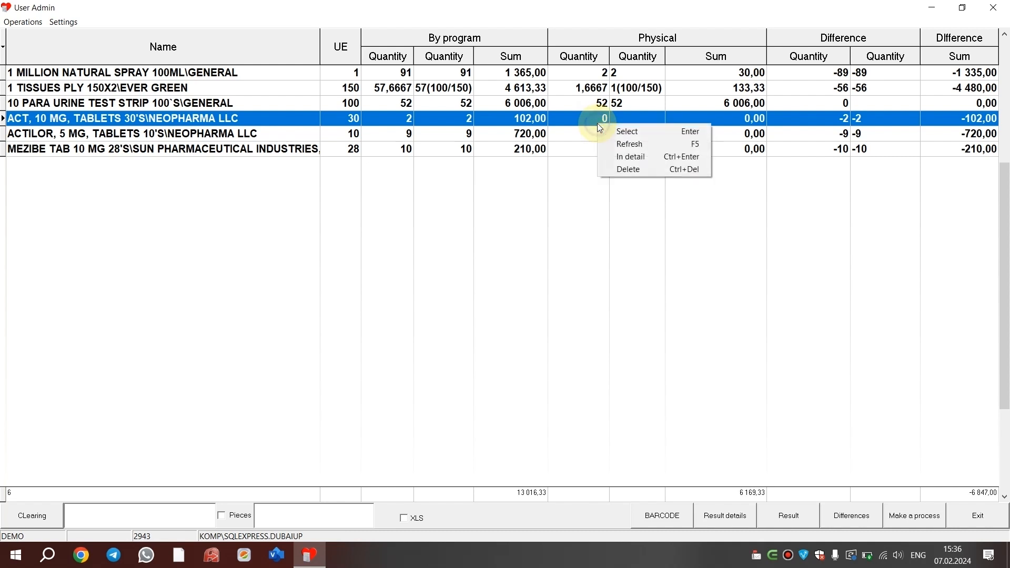
left_click(625, 157)
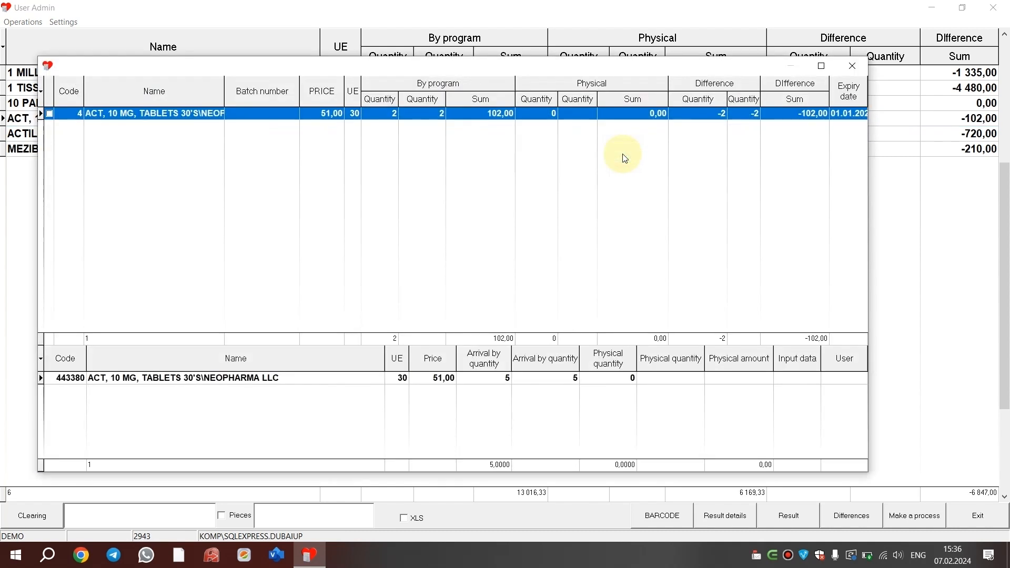
double_click(592, 124)
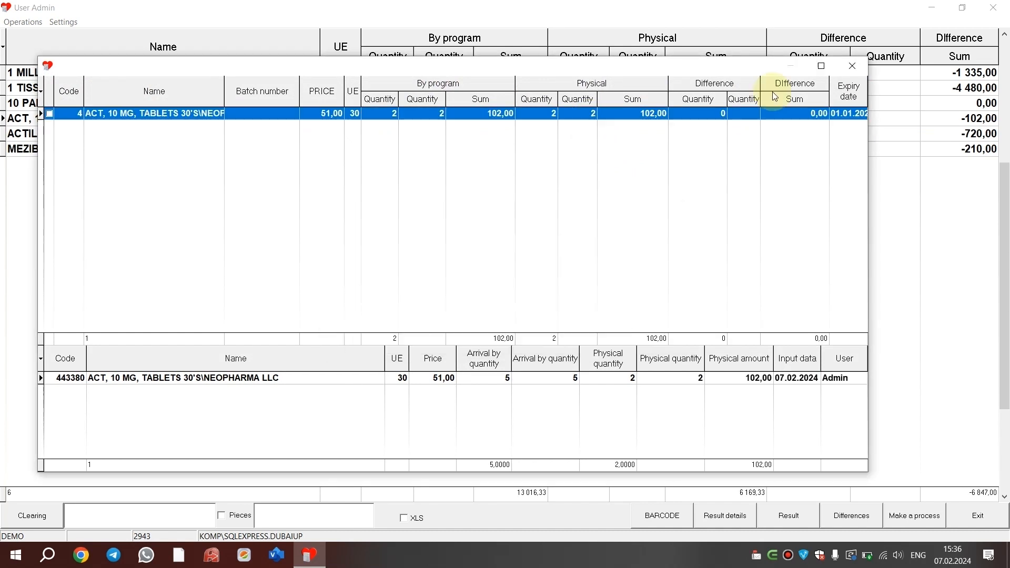
left_click(850, 67)
- Record a physical quantity of 9 for ACTILOR, 5 MG, TABLETS 10'S in its detailed view
key("Down")
key("Return")
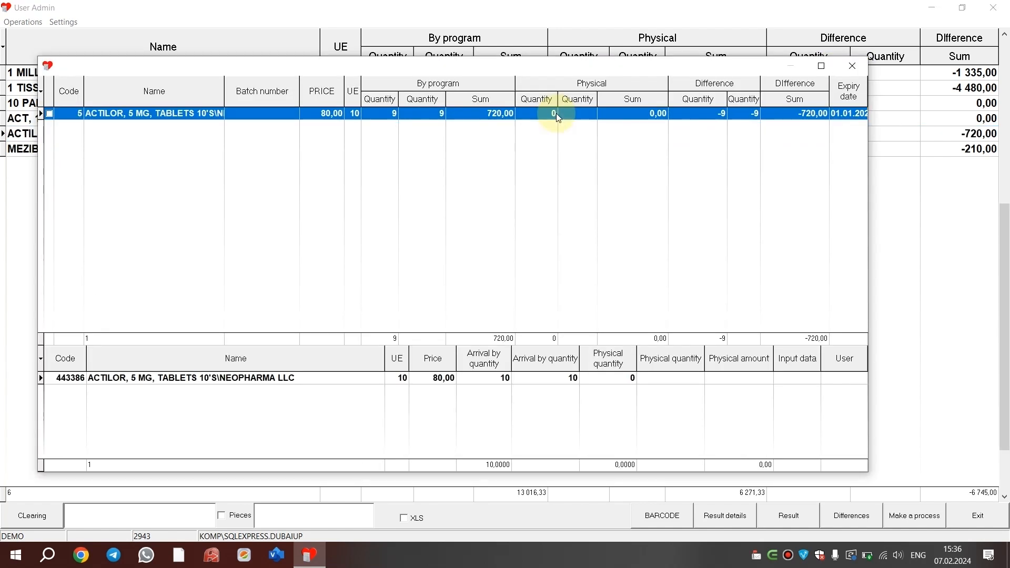
right_click(556, 113)
left_click(517, 115)
double_click(527, 115)
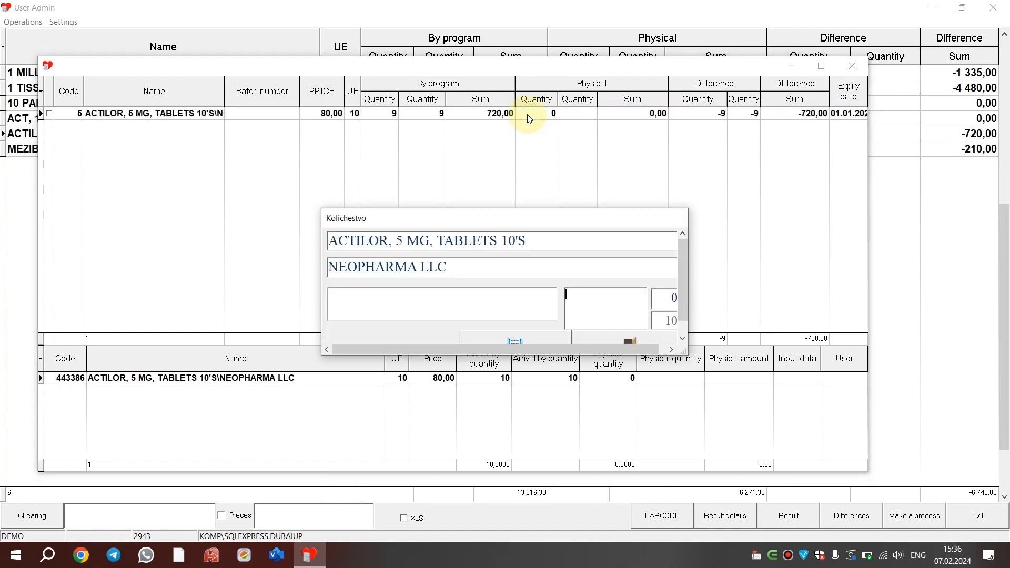
type("9")
key("Return")
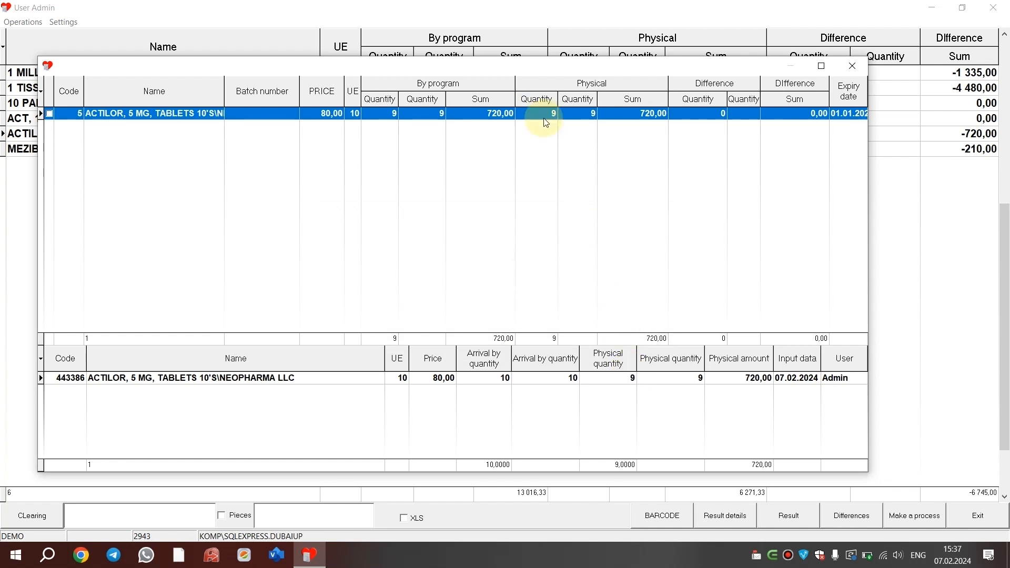
- Change the price of ACTILOR, 5 MG, TABLETS 10'S to 81
right_click(547, 123)
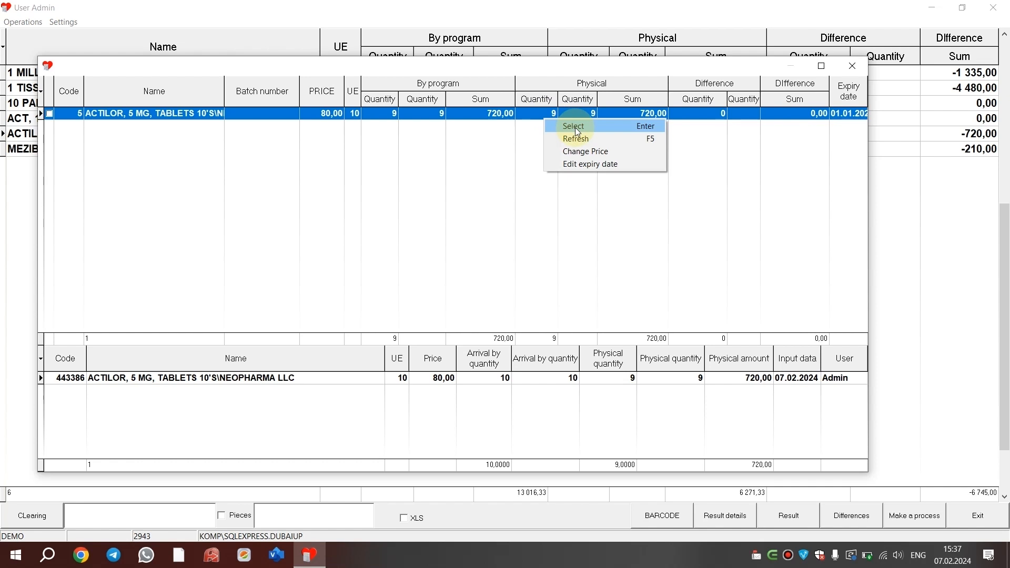
left_click(588, 152)
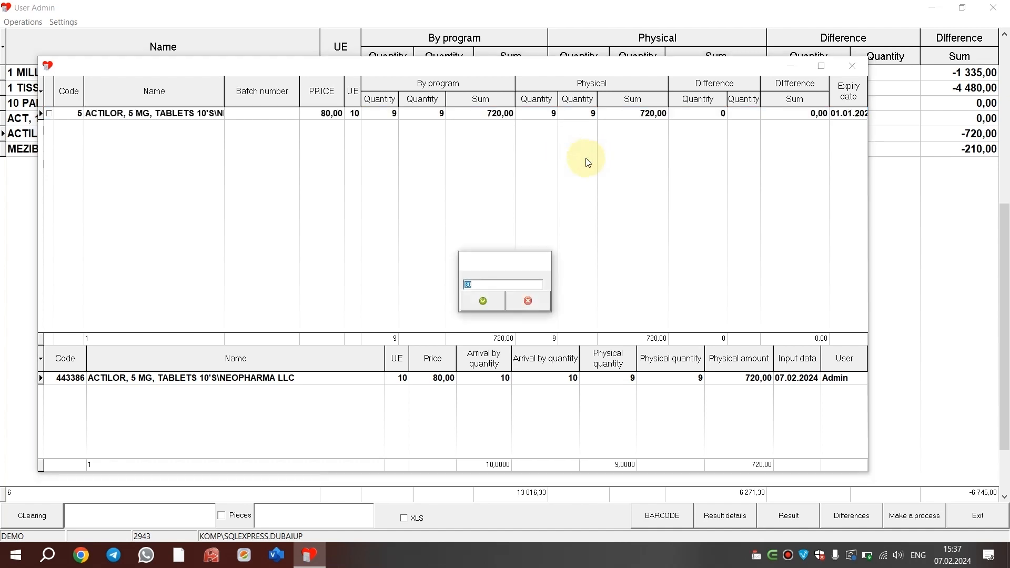
type("8")
key("Return")
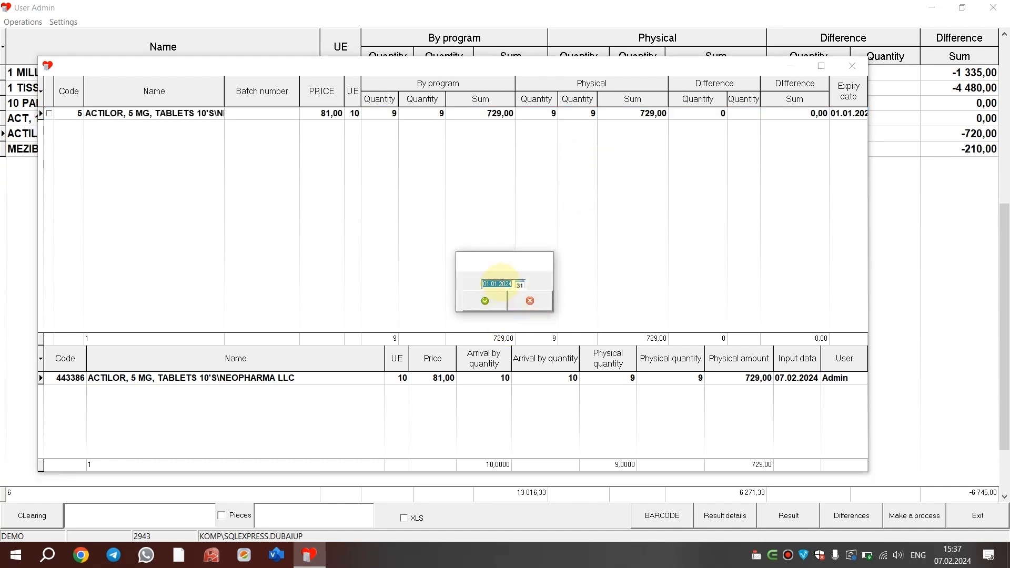
- Set the expiry date of ACTILOR, 5 MG, TABLETS 10'S to 01.02.2024
left_click(493, 284)
type("02")
left_click(490, 304)
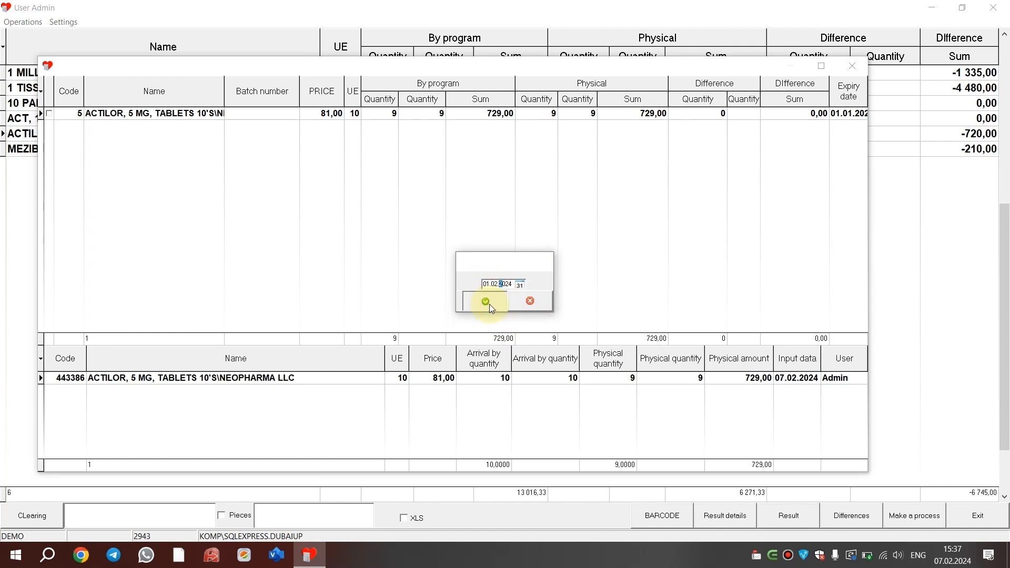
- Delete the physical count record of ACTILOR, 5 MG, TABLETS 10'S and return to the inventory list
left_click(597, 379)
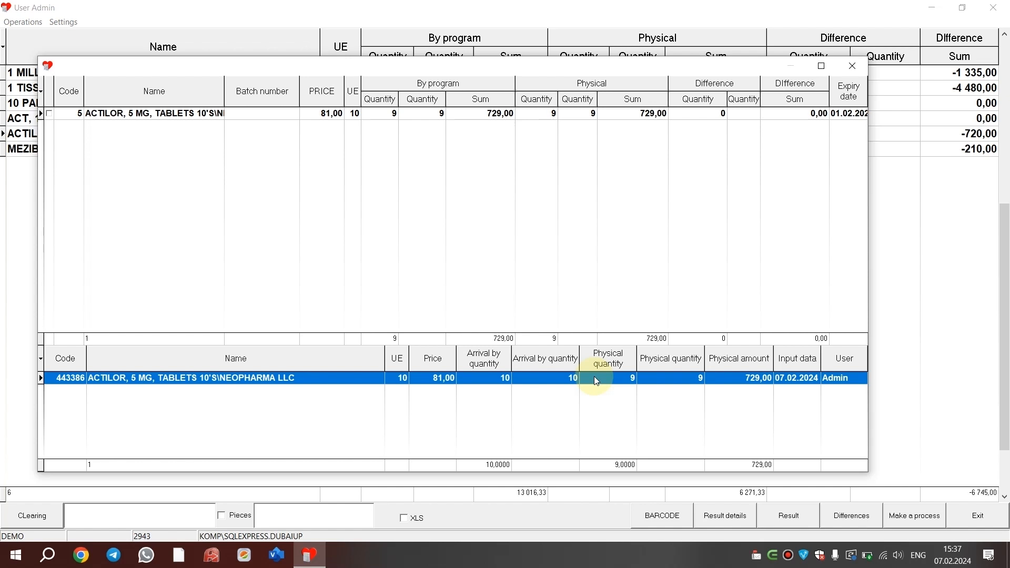
right_click(596, 380)
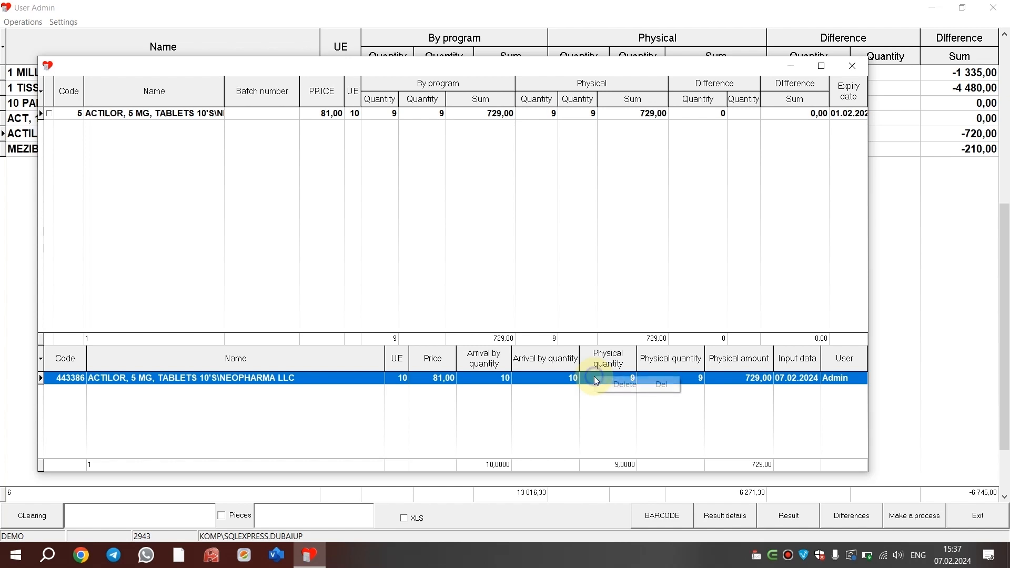
left_click(621, 389)
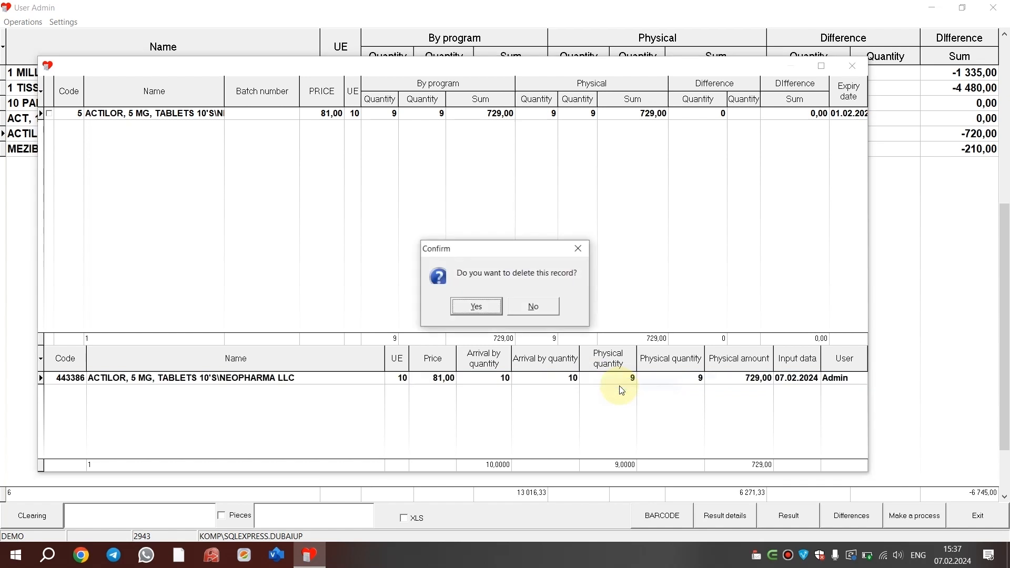
left_click(493, 307)
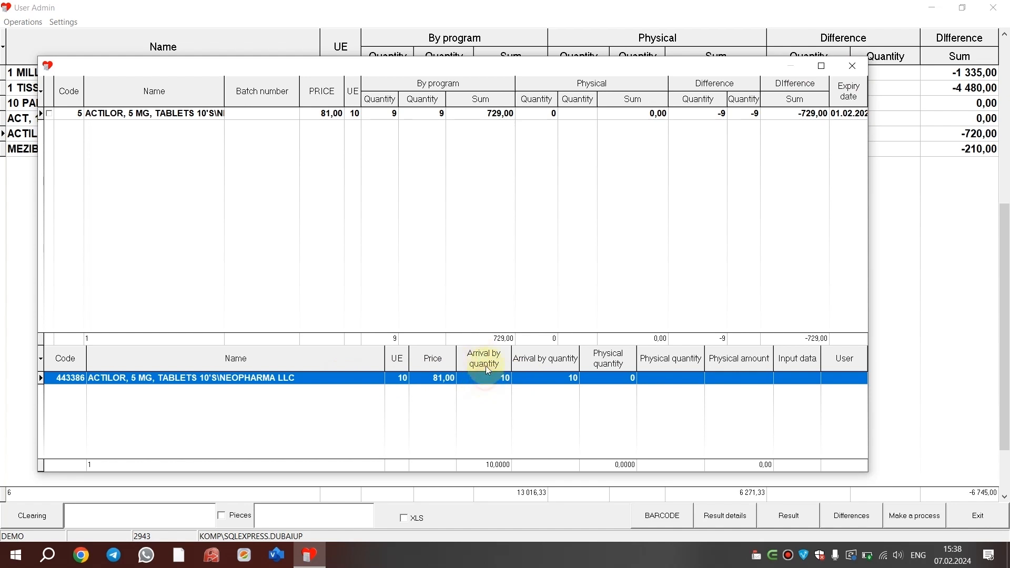
left_click(539, 359)
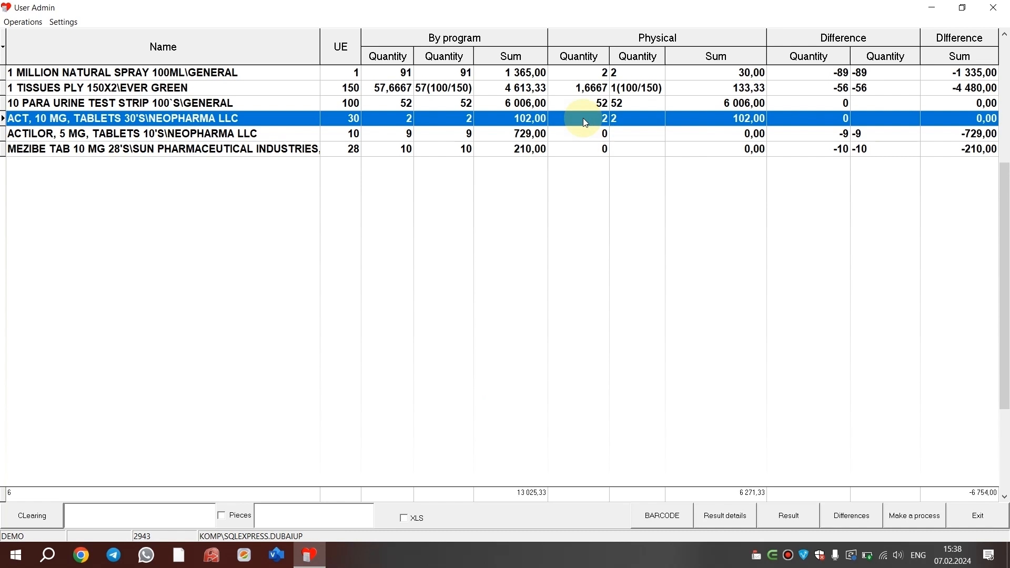
right_click(583, 118)
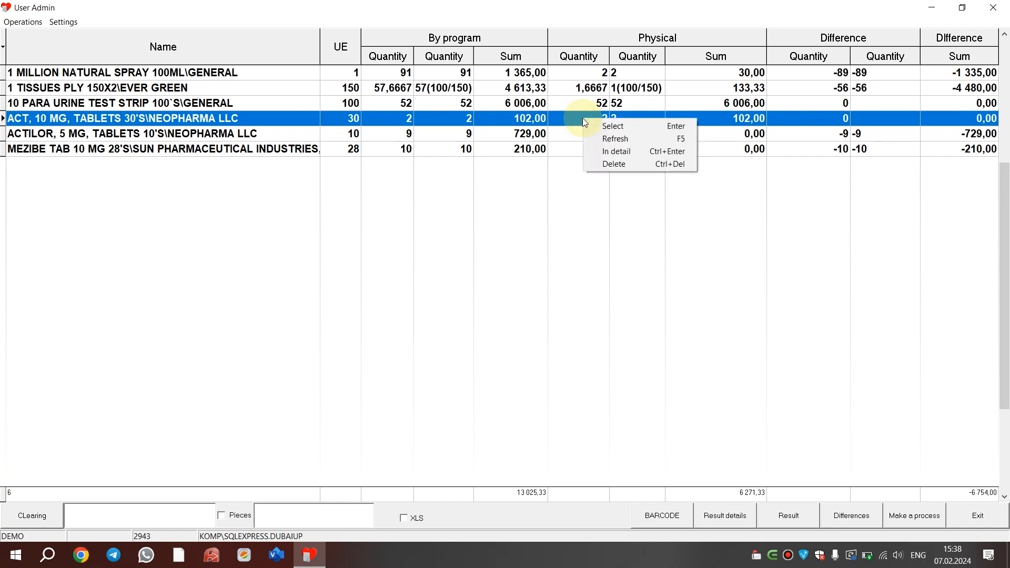
left_click(613, 163)
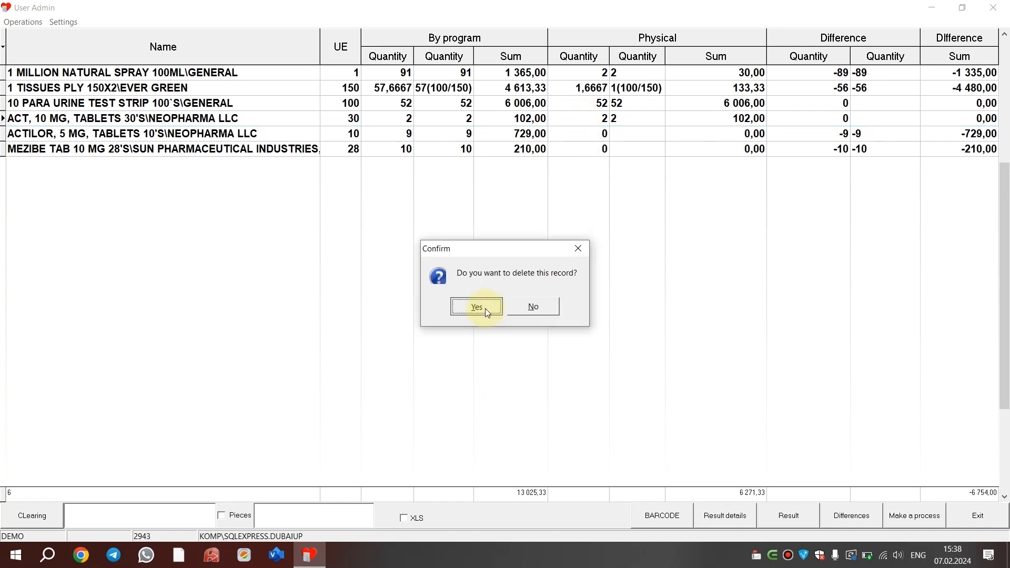
left_click(579, 248)
- Delete the physical count record of ACT, 10 MG, TABLETS 30'S from the inventory list
right_click(629, 123)
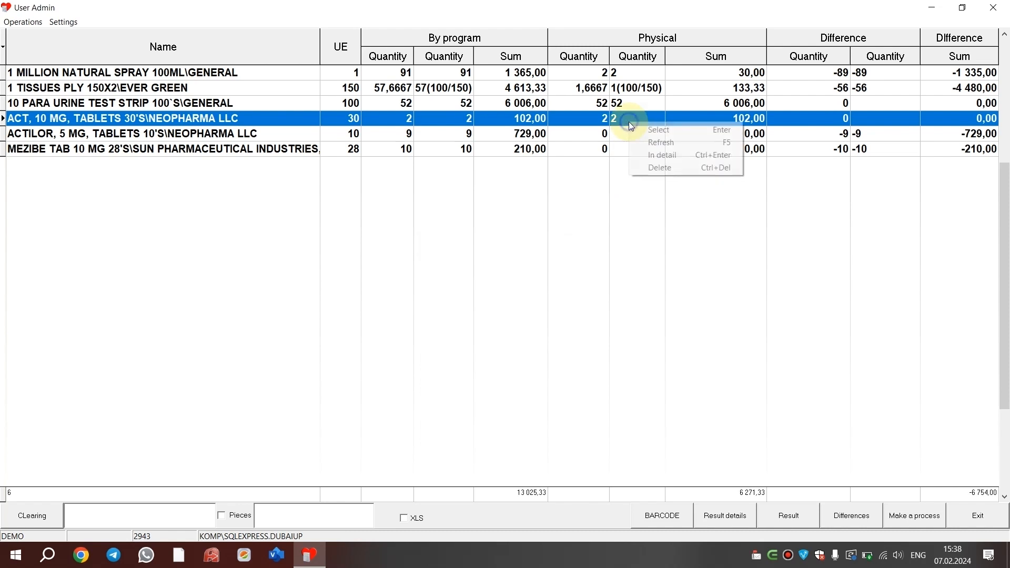
left_click(680, 175)
left_click(481, 310)
- Export the result details of the inventory to an Excel spreadsheet by enabling XLS output
left_click(157, 518)
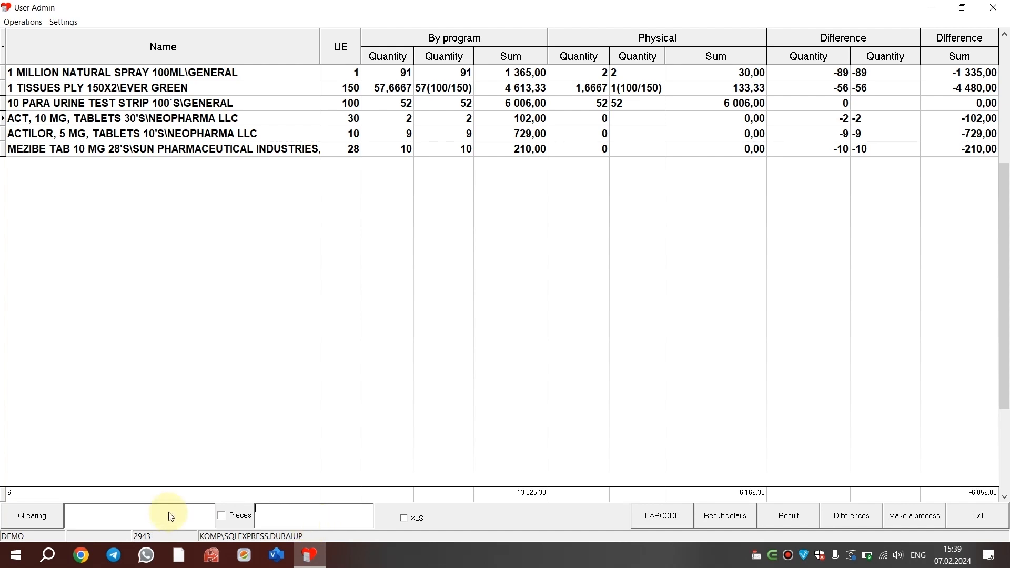
left_click(409, 522)
left_click(406, 520)
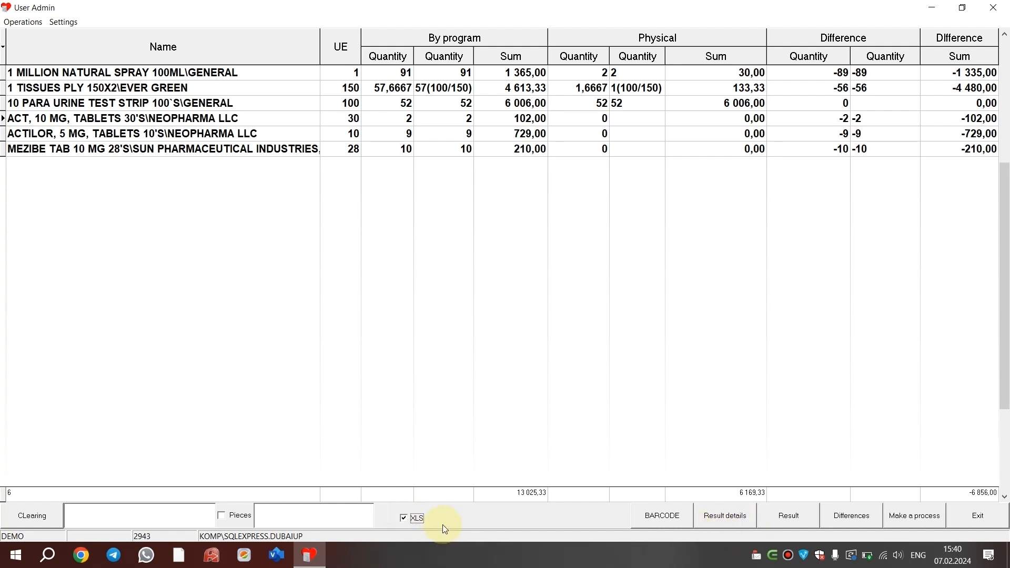
left_click(727, 519)
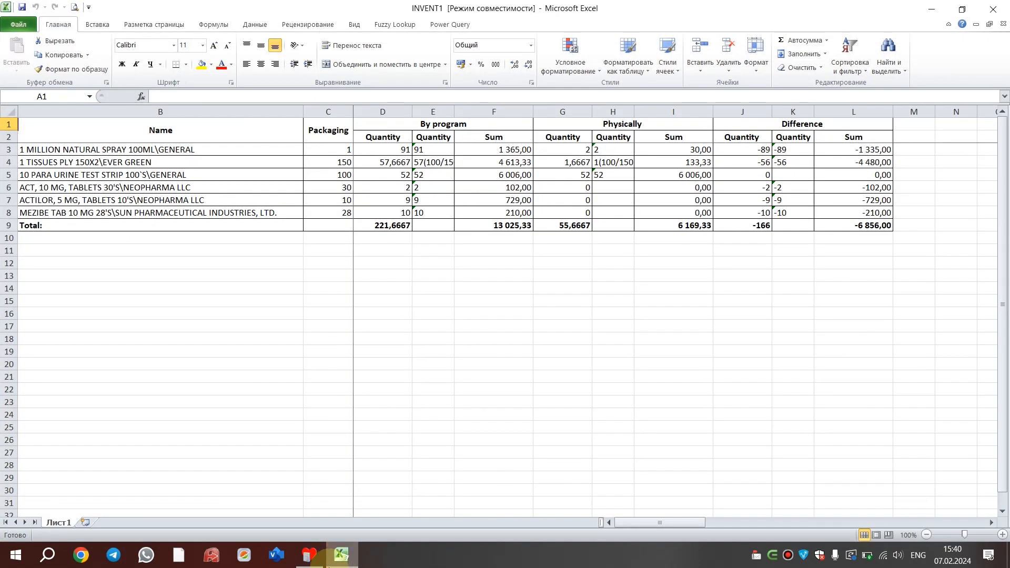
left_click(336, 556)
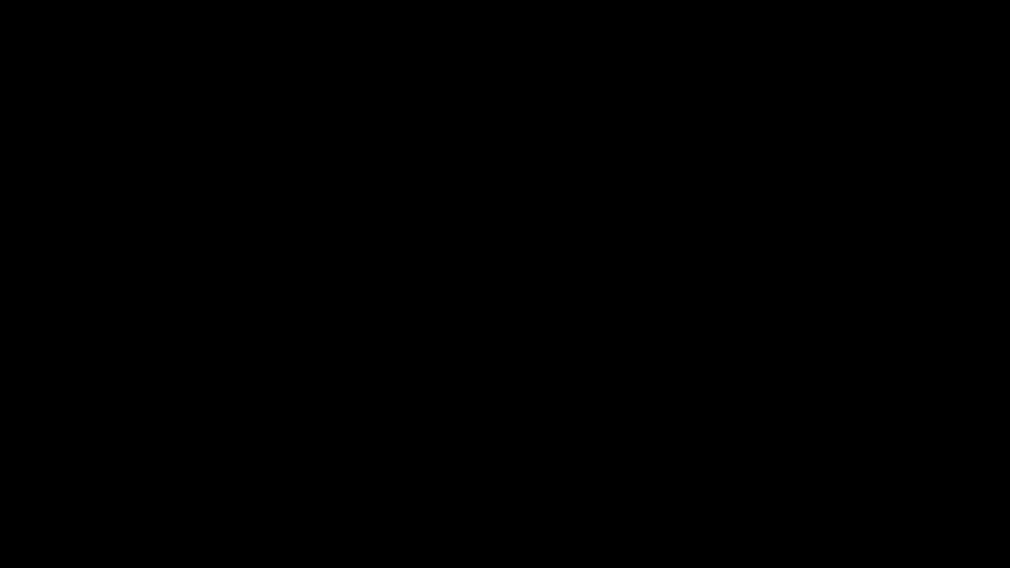
- Preview the result details as an on-screen report, close it and clear the inventory results
left_click(738, 520)
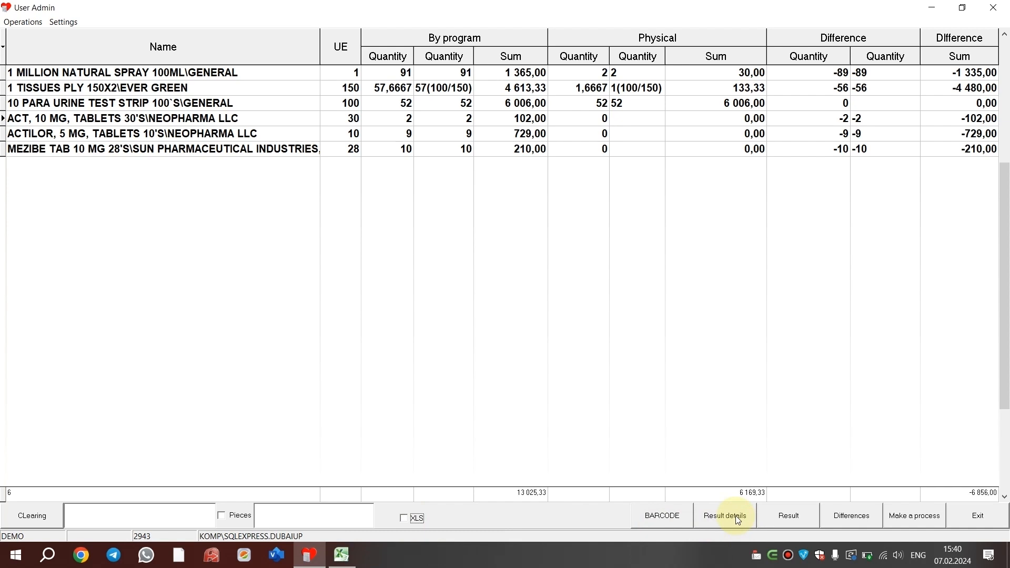
left_click(738, 520)
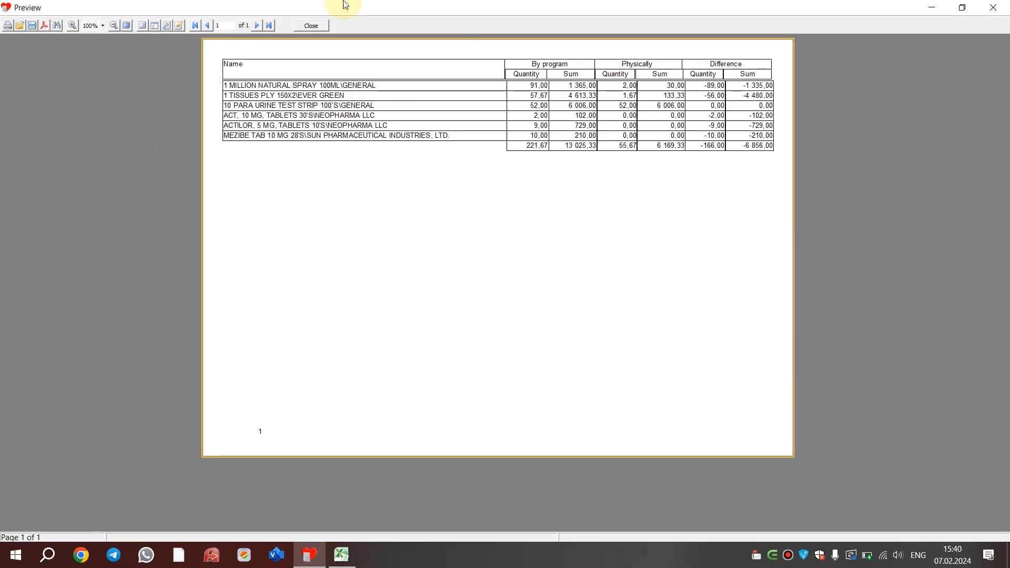
left_click(311, 25)
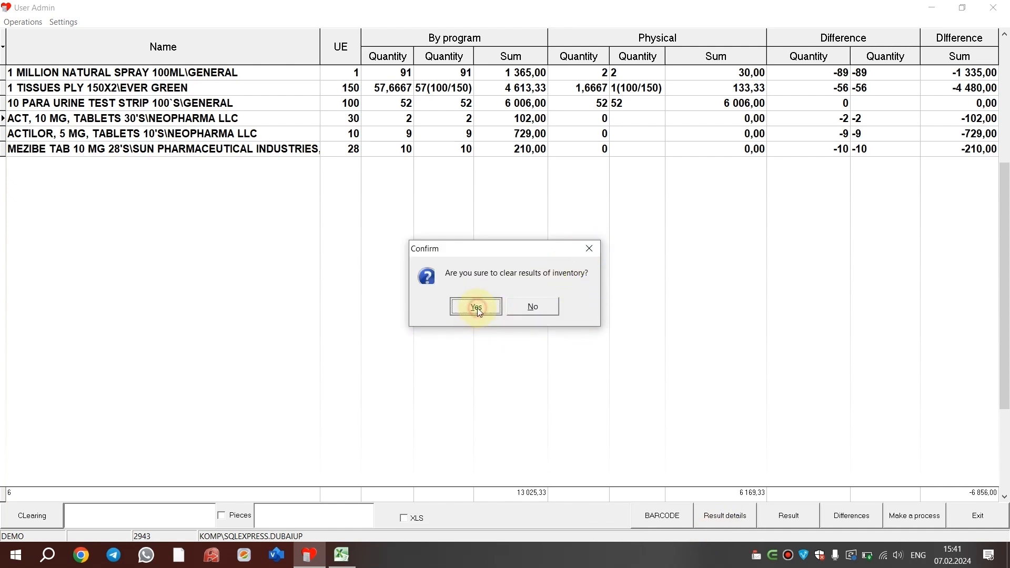
left_click(478, 308)
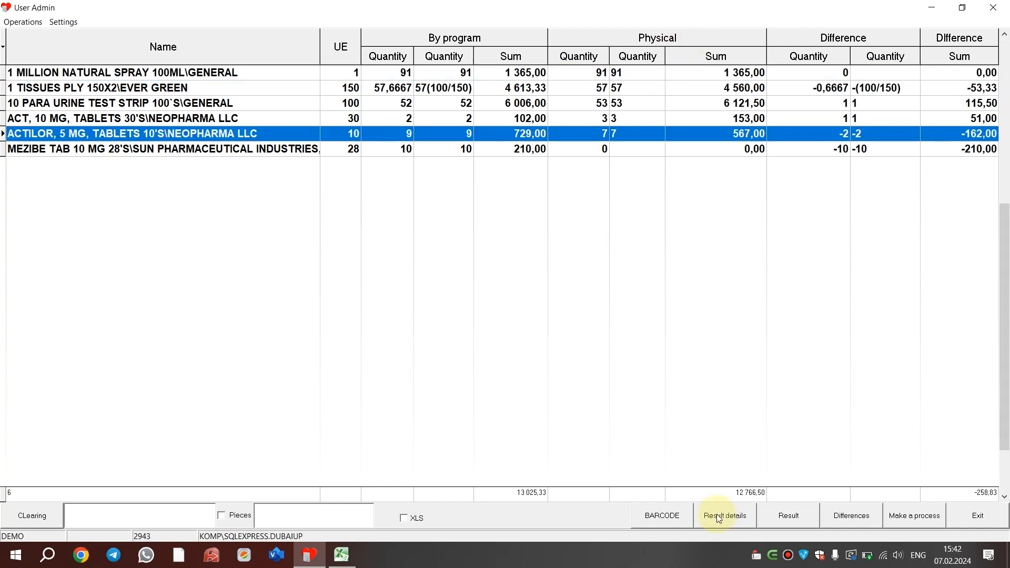
- Preview the inventory's result details, result and differences reports one after another
left_click(719, 517)
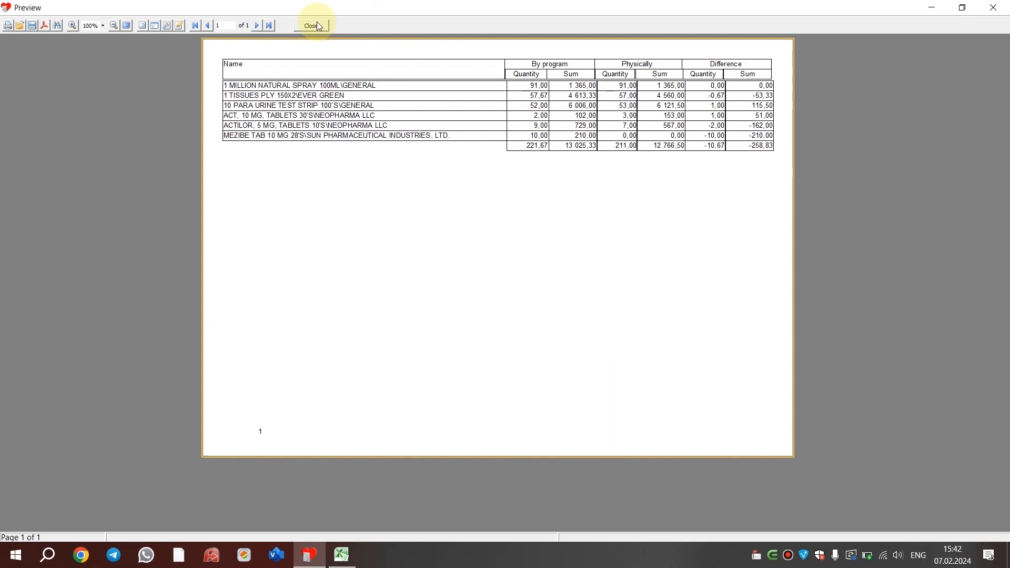
left_click(316, 26)
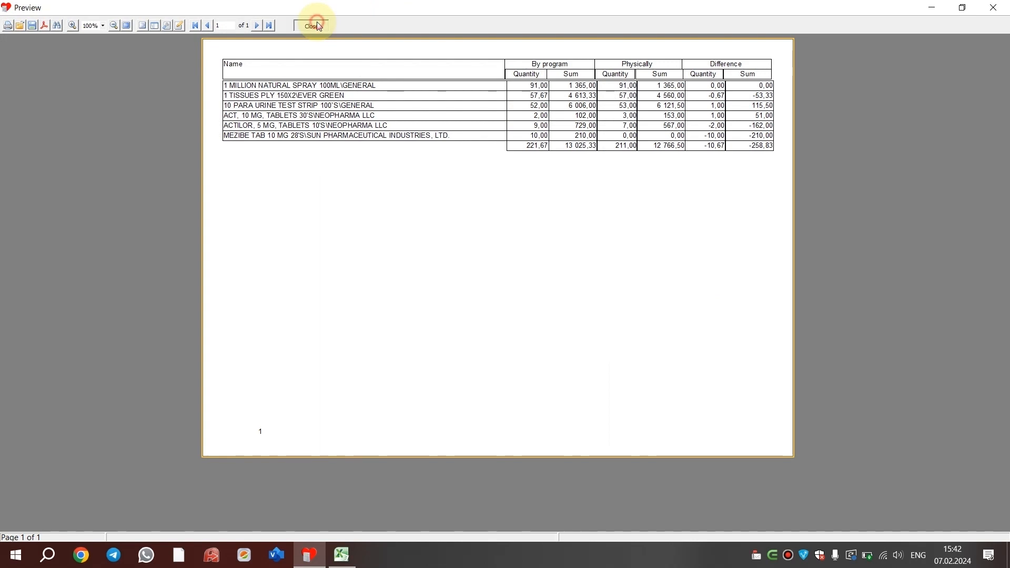
left_click(796, 518)
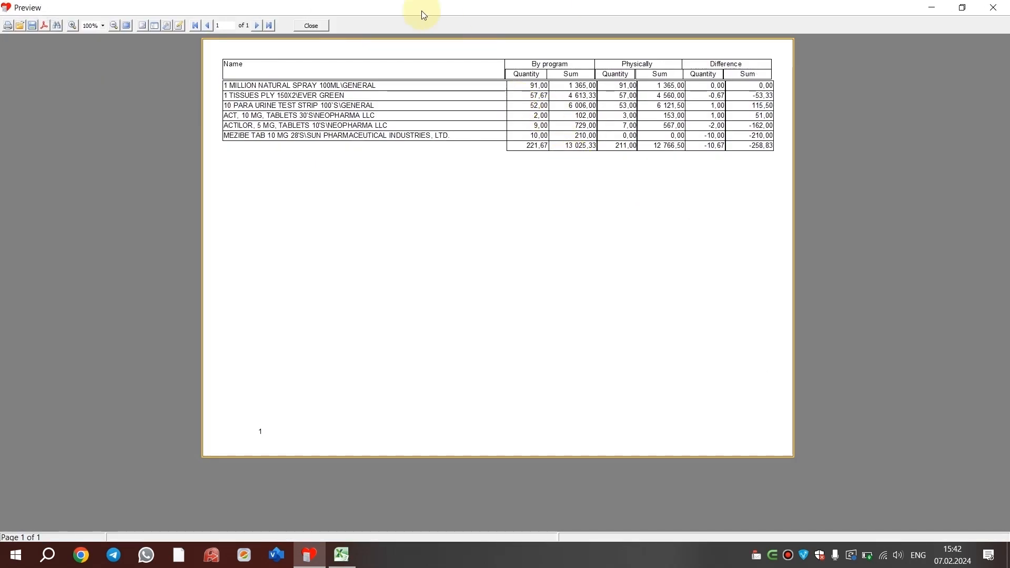
left_click(321, 25)
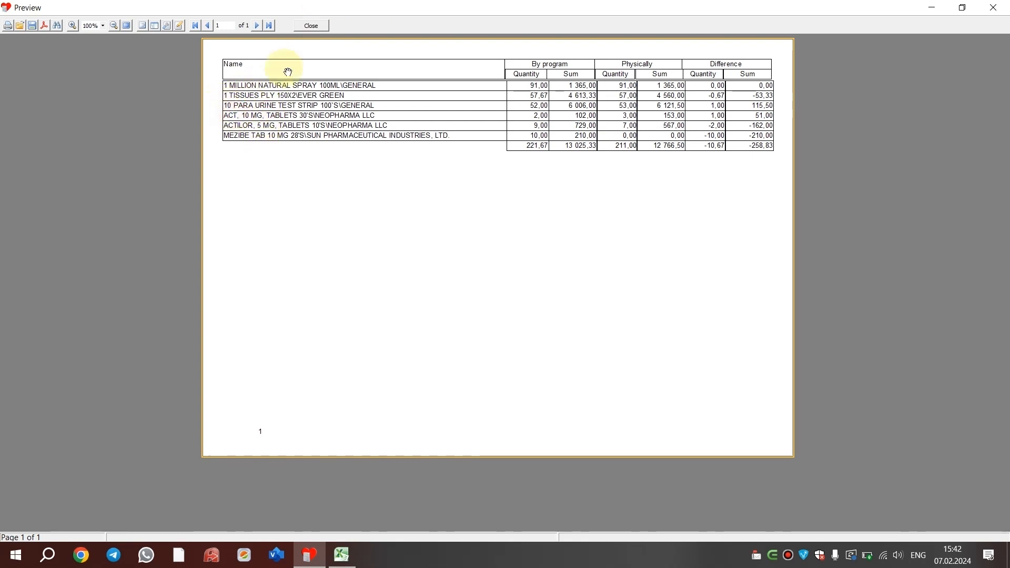
left_click(309, 26)
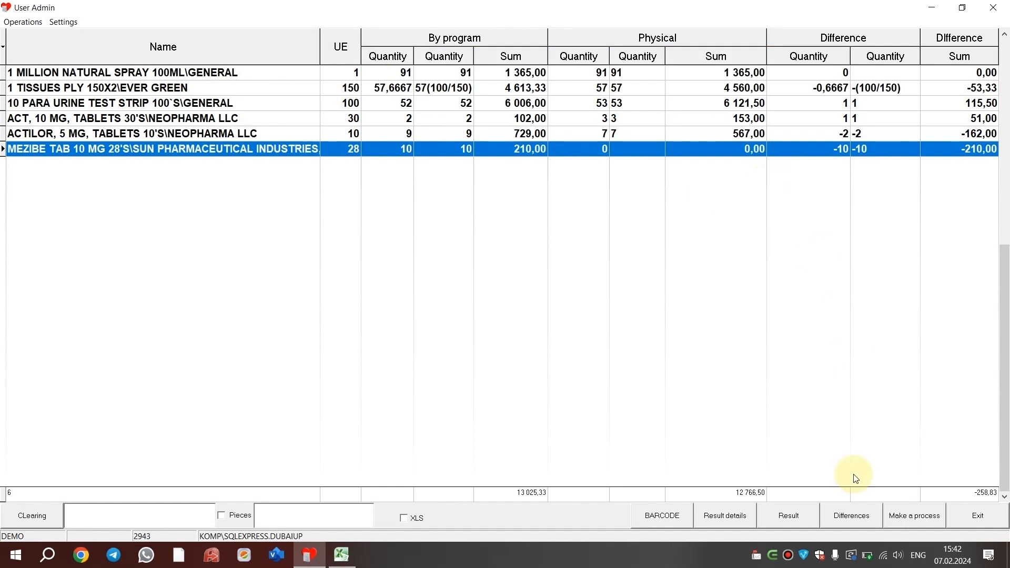
left_click(850, 516)
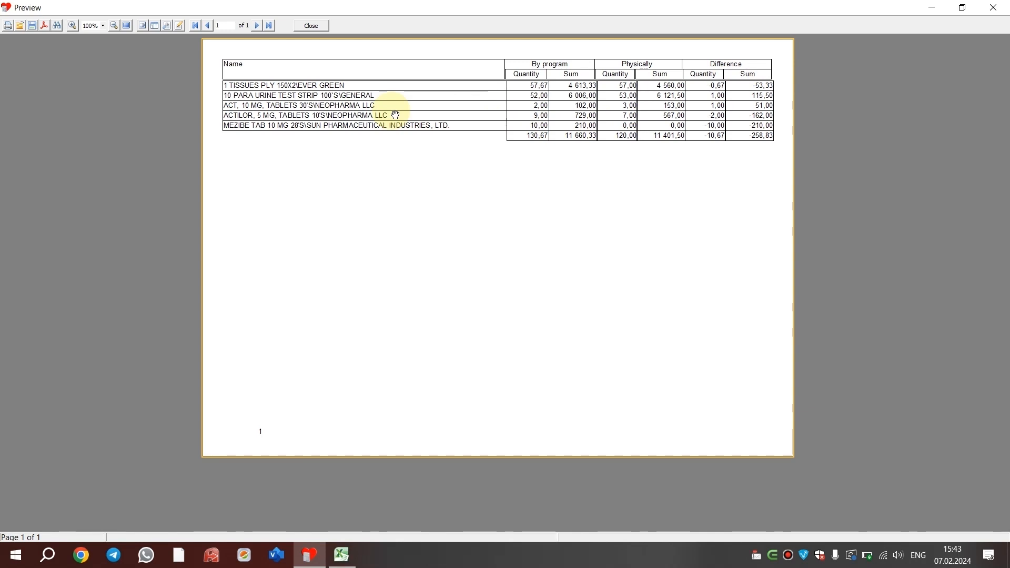
left_click(715, 114)
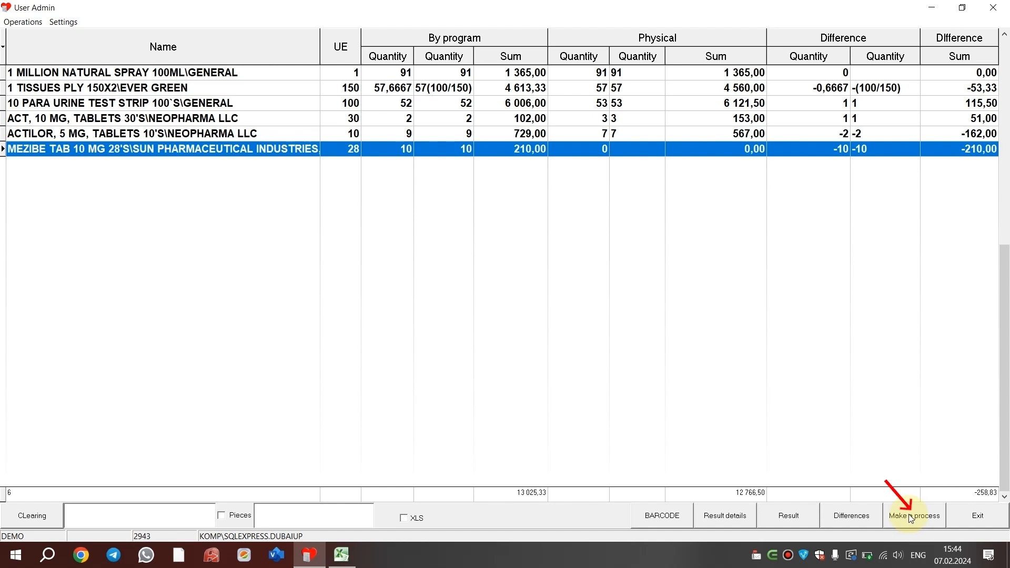
- Process the inventory results and confirm the operation
left_click(915, 517)
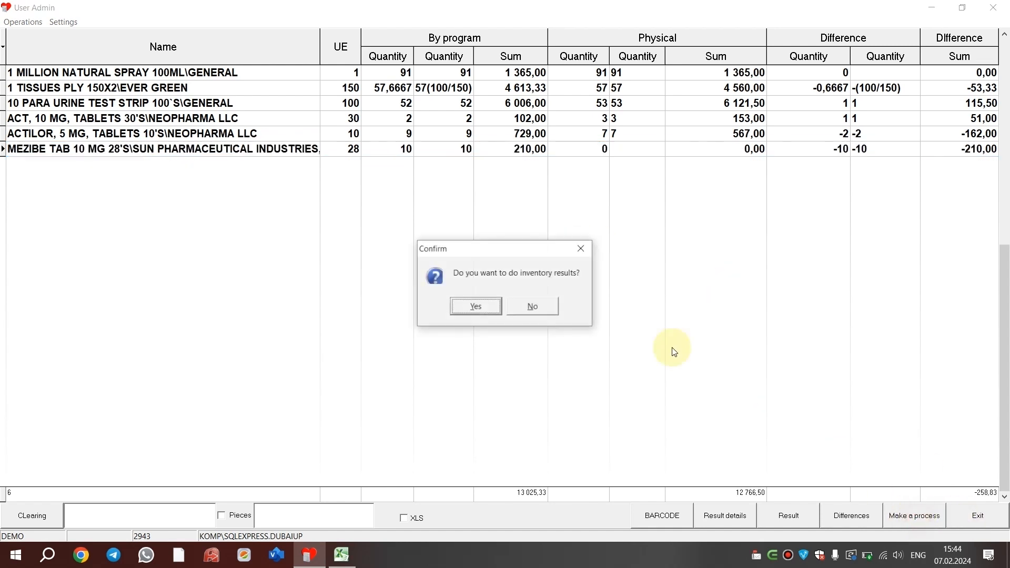
left_click(476, 307)
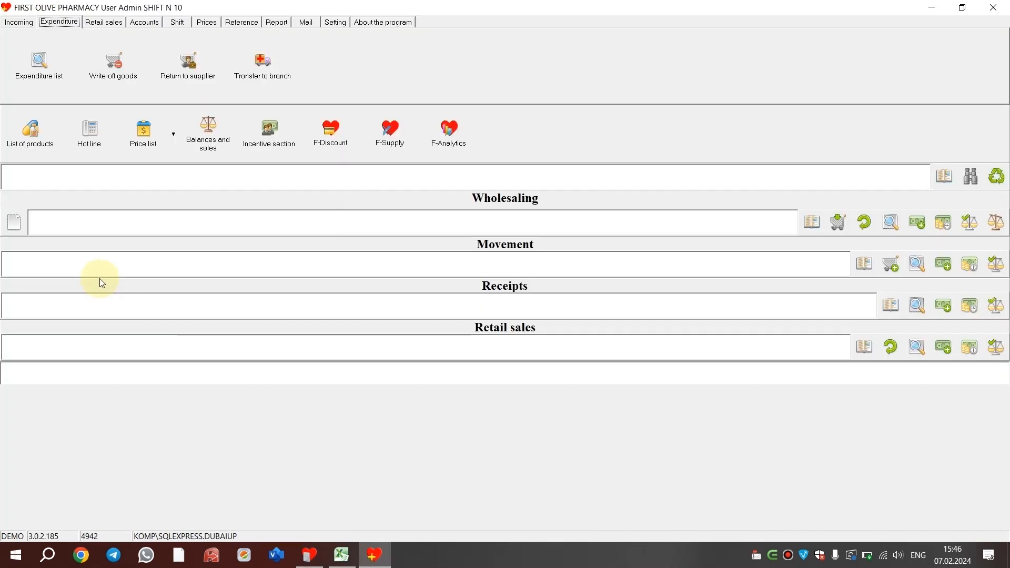
- View the INVENTORY SHORTFALL document in the expenditure list and close the list
left_click(44, 76)
left_click(476, 153)
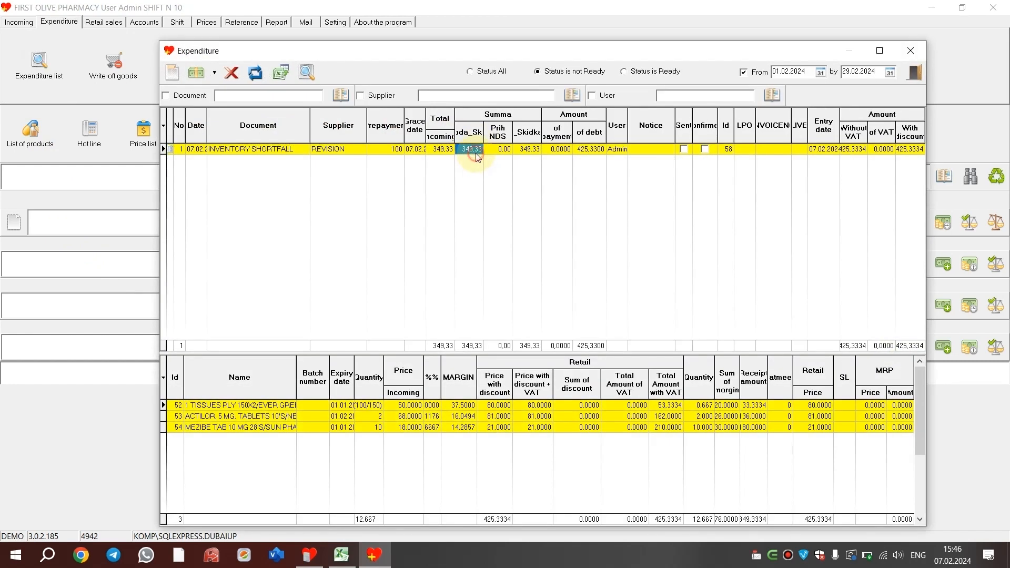
left_click(301, 151)
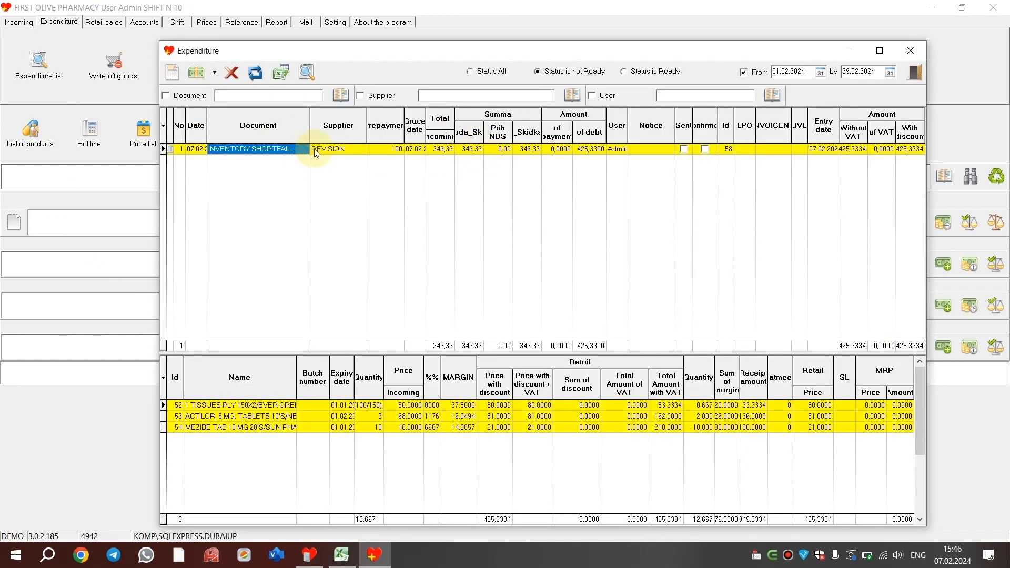
left_click(905, 53)
- View the PHARMACY INVENTORY document in the incoming list and close the list
left_click(18, 22)
left_click(99, 83)
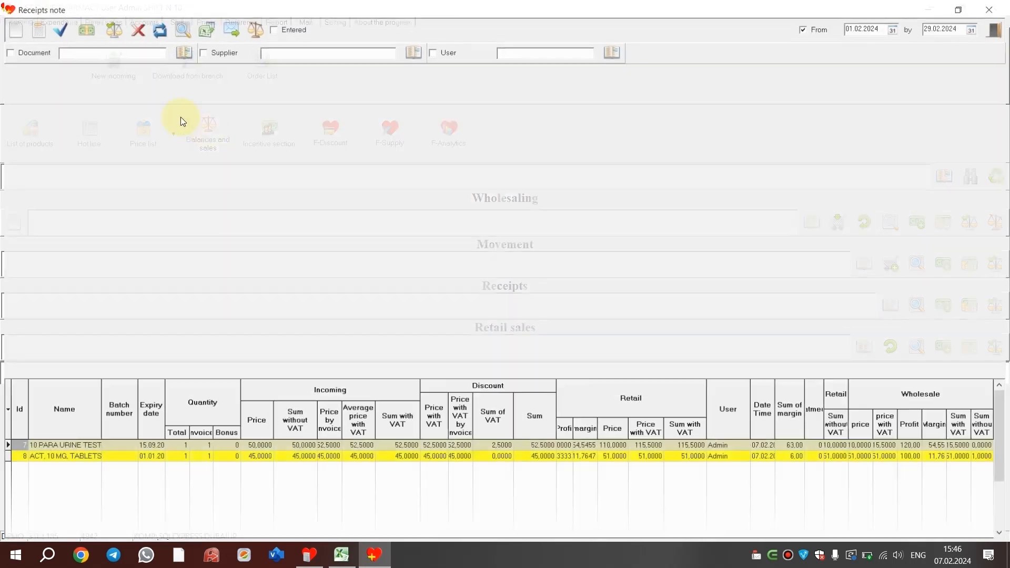
left_click(399, 113)
left_click(105, 114)
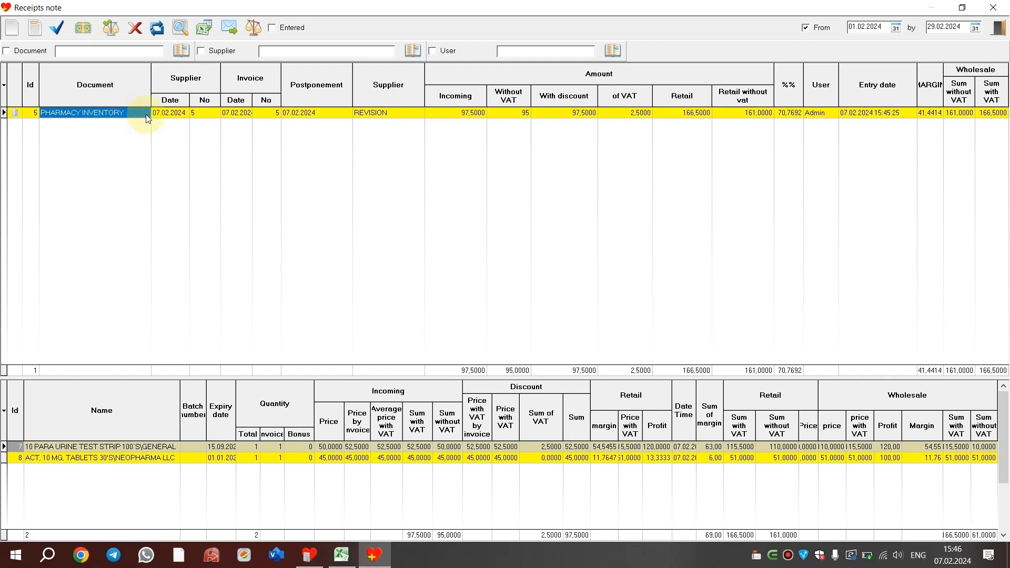
left_click(1004, 5)
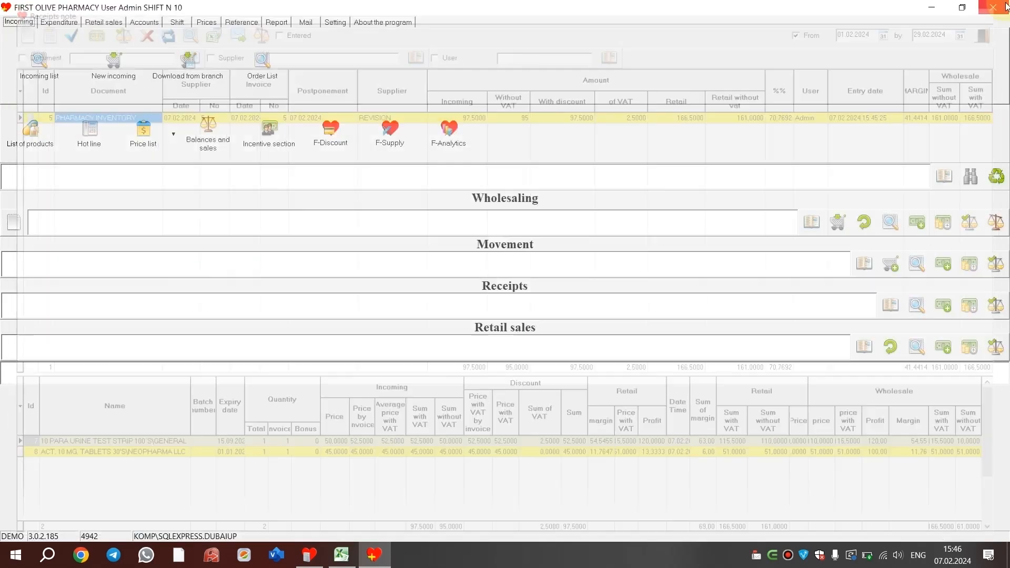
- Open the INVENTORY SHORTFALL document from the expenditure list, mark it as ready and close the list
left_click(58, 23)
left_click(40, 64)
left_click(299, 151)
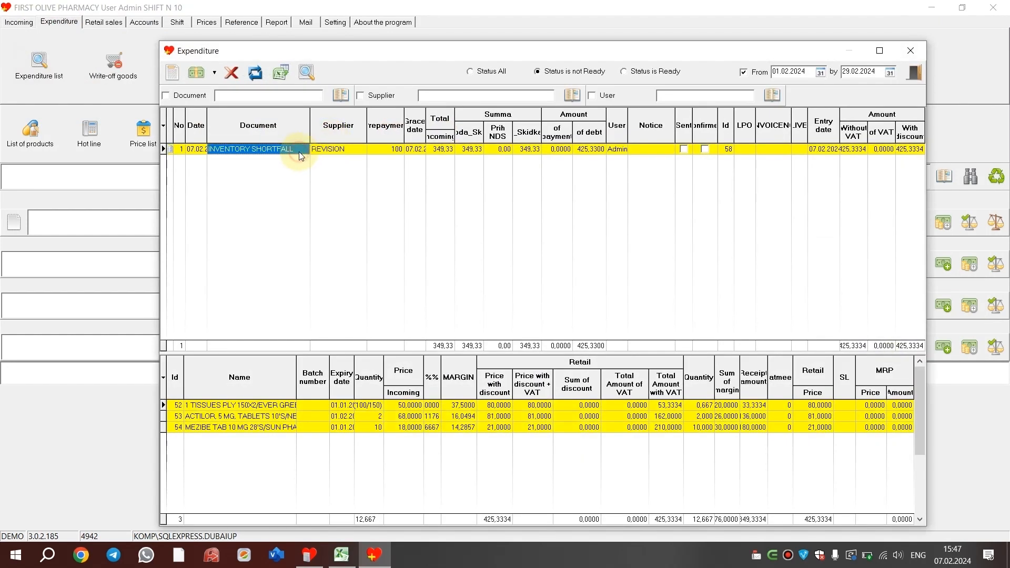
double_click(300, 152)
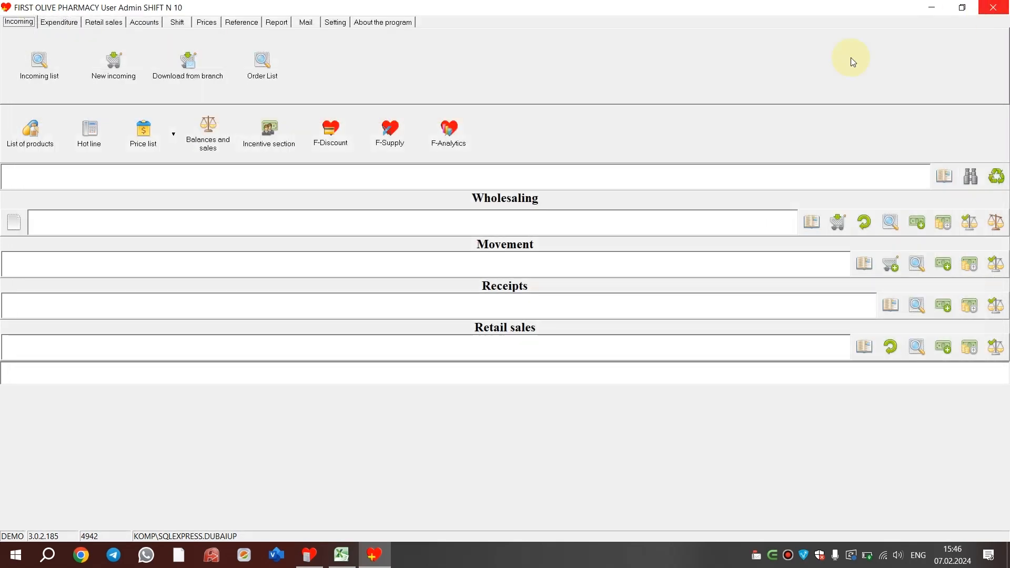
left_click(58, 24)
left_click(38, 64)
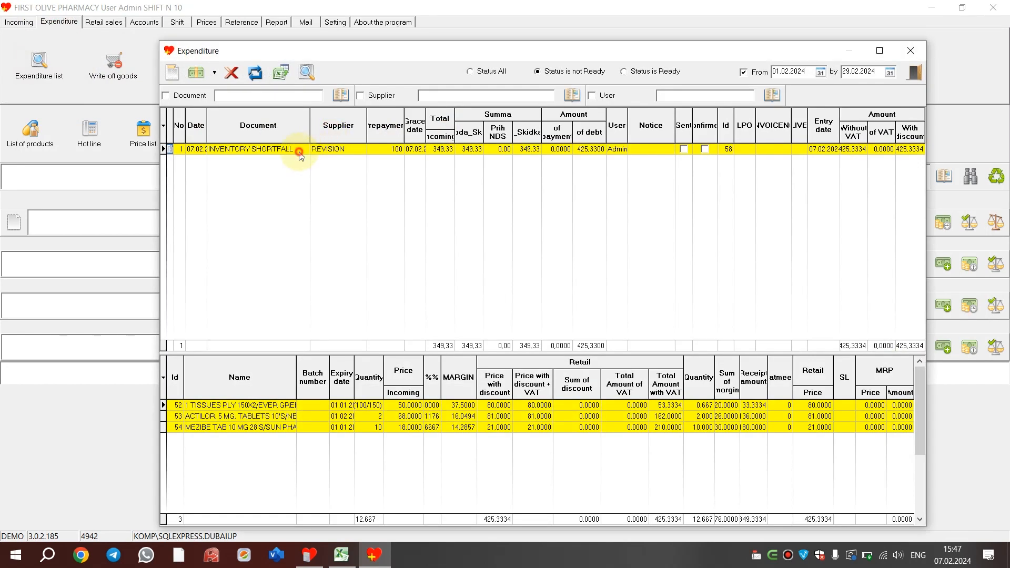
double_click(299, 151)
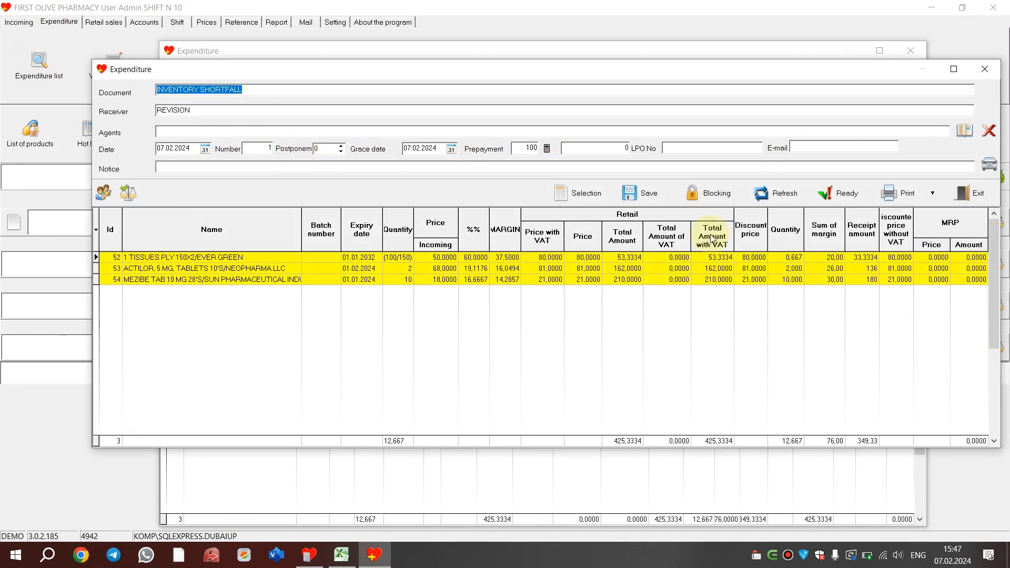
left_click(839, 193)
left_click(984, 69)
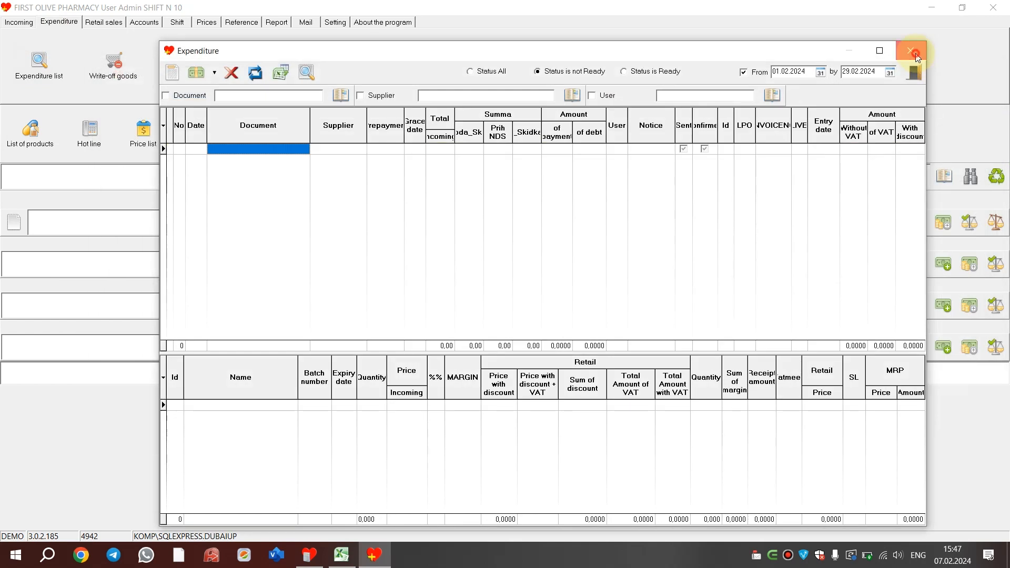
left_click(915, 52)
- Open the PHARMACY INVENTORY receipt from the incoming list, activate it and close the window
left_click(18, 22)
left_click(62, 78)
double_click(536, 116)
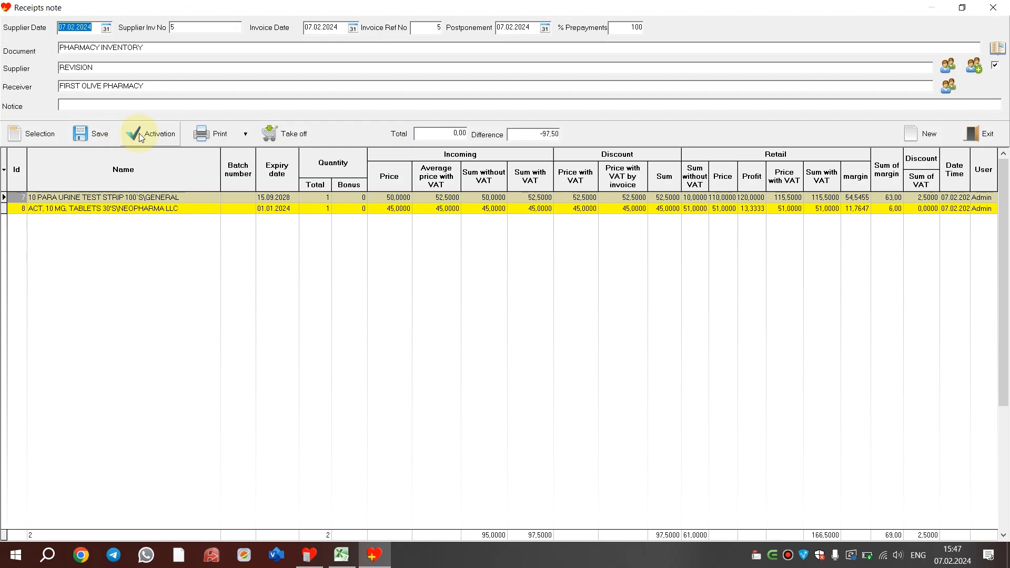
left_click(141, 138)
left_click(993, 7)
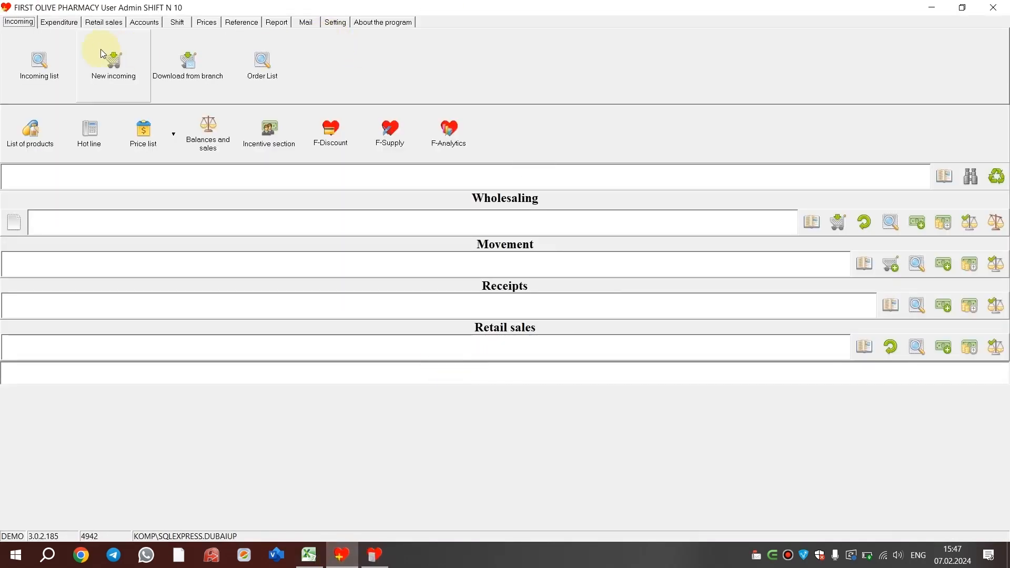
- Show expenditures of all statuses, open INVENTORY SHORTFALL document number 2 and delete all its product lines
left_click(58, 21)
left_click(47, 77)
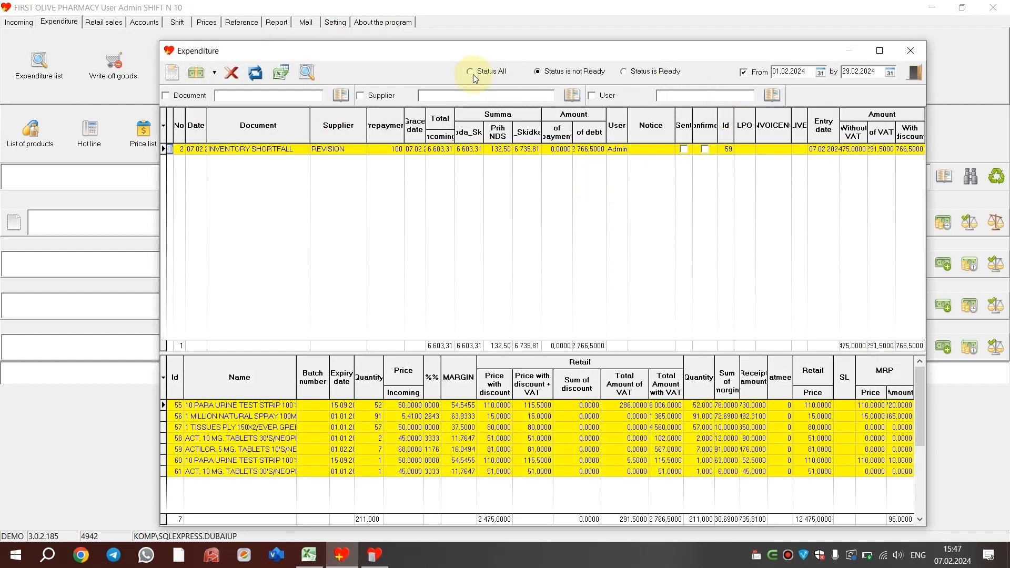
left_click(471, 71)
left_click(290, 182)
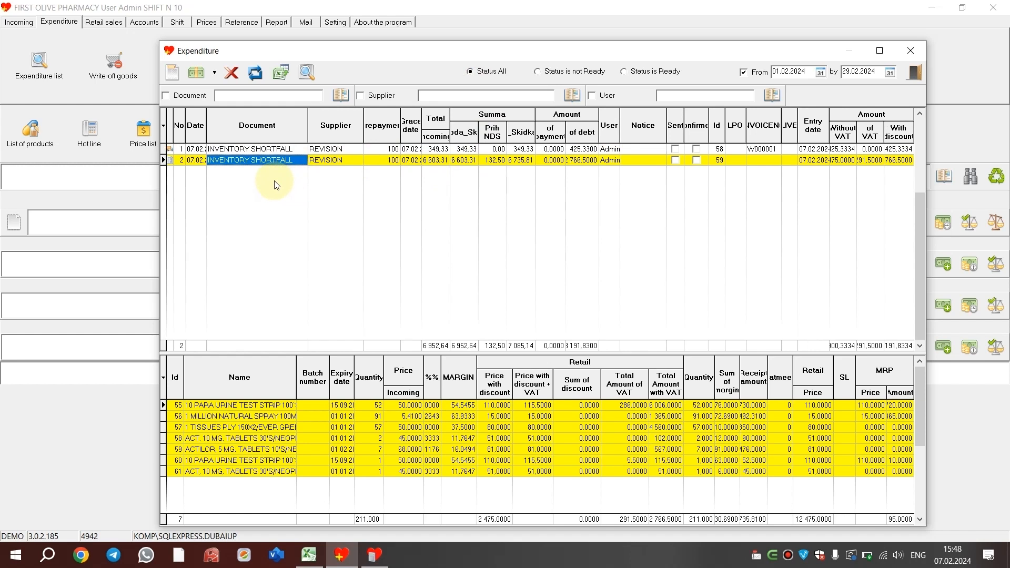
double_click(276, 185)
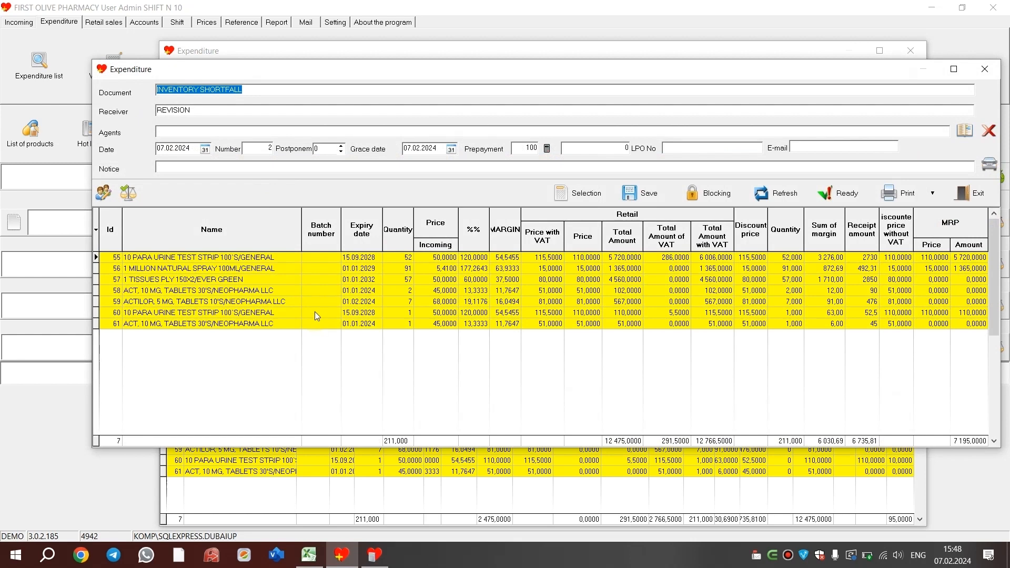
right_click(306, 293)
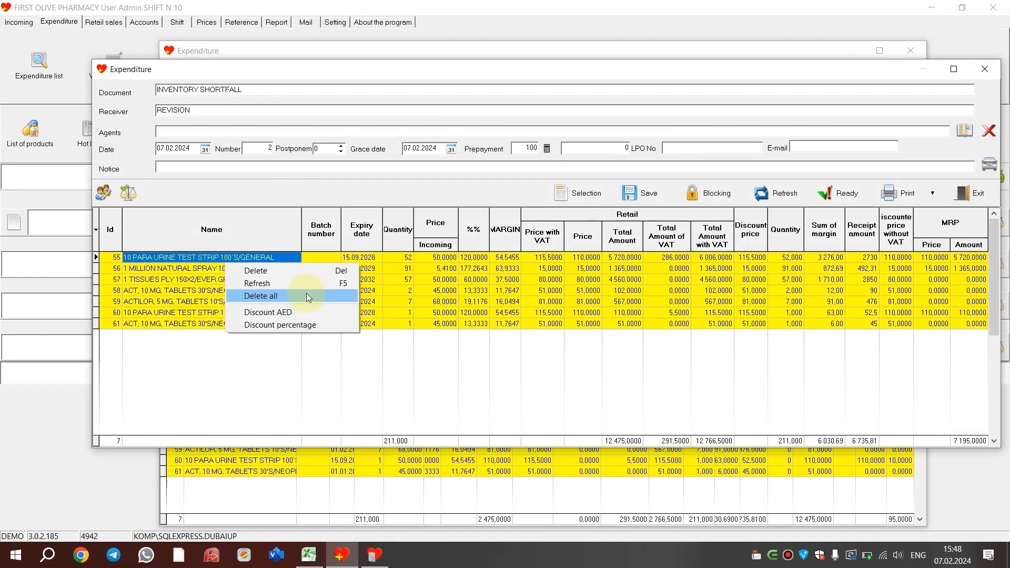
left_click(306, 296)
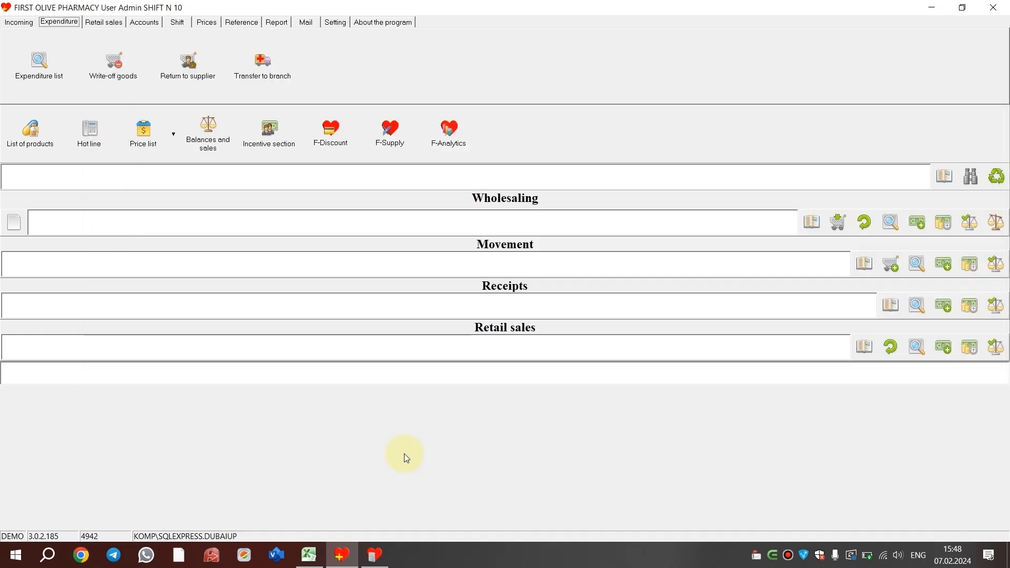